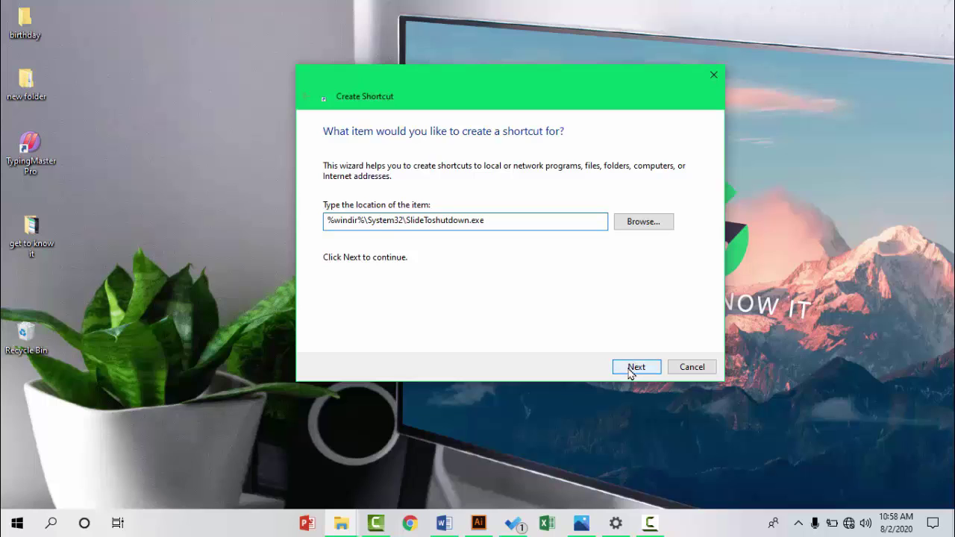
Step: Finish creating the desktop shortcut to SlideToshutdown.exe, keeping the name SlideToShutDown, and move it nearer the other desktop icons
{"action": "left_click", "coordinate": [634, 367]}
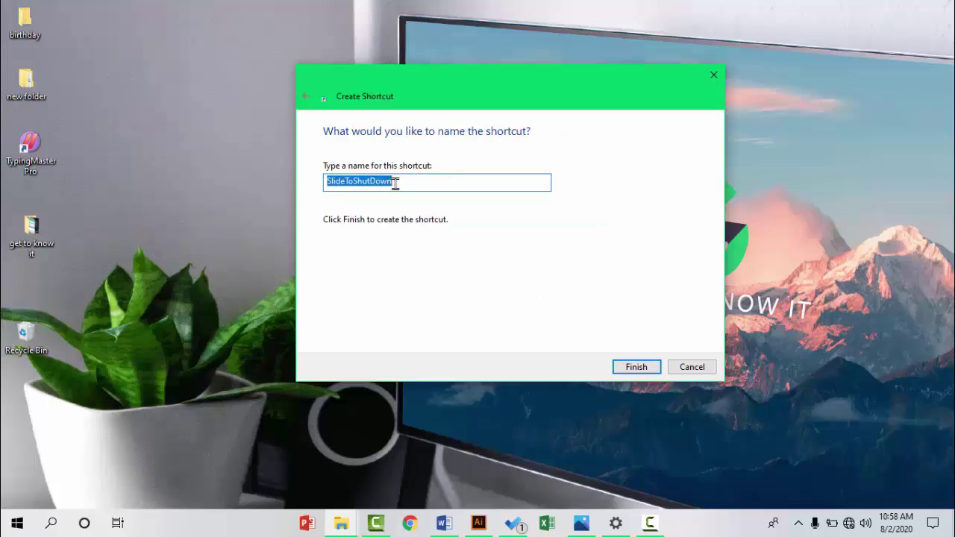
{"action": "left_click_drag", "start_coordinate": [394, 183], "coordinate": [310, 188]}
{"action": "left_click", "coordinate": [398, 184]}
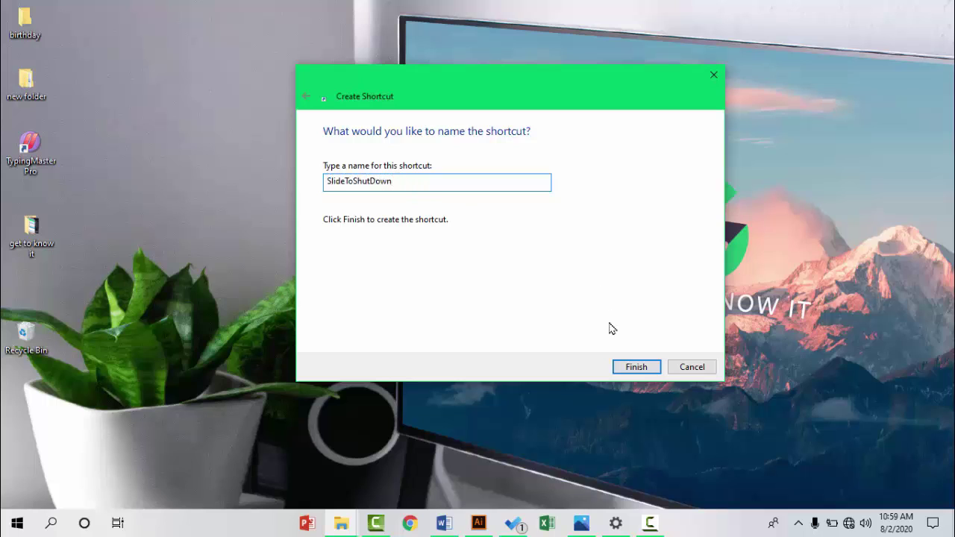
{"action": "left_click", "coordinate": [637, 366]}
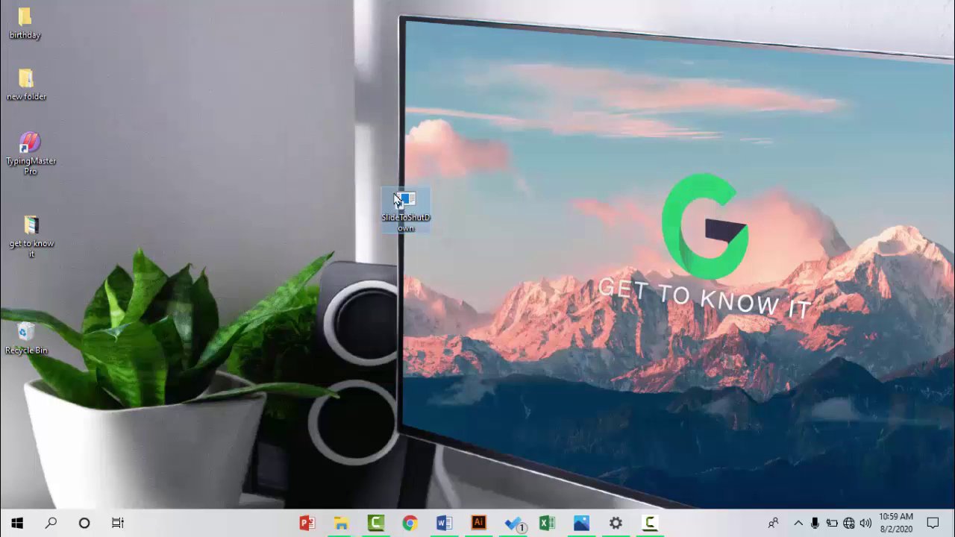
{"action": "left_click_drag", "start_coordinate": [397, 200], "coordinate": [166, 234]}
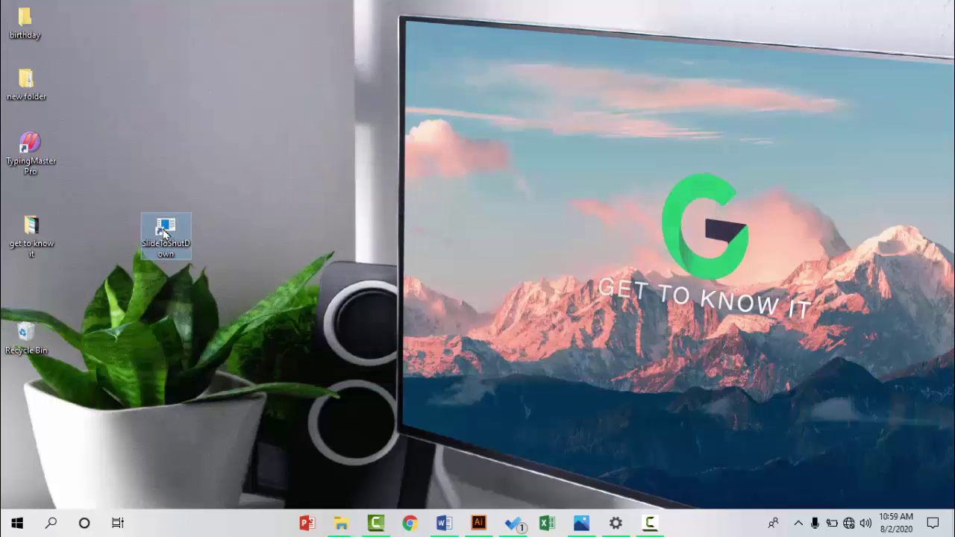
Step: Run the SlideToShutDown shortcut and slide the shutdown screen upward to cancel shutting down the PC
{"action": "left_click", "coordinate": [252, 227]}
{"action": "double_click", "coordinate": [164, 239]}
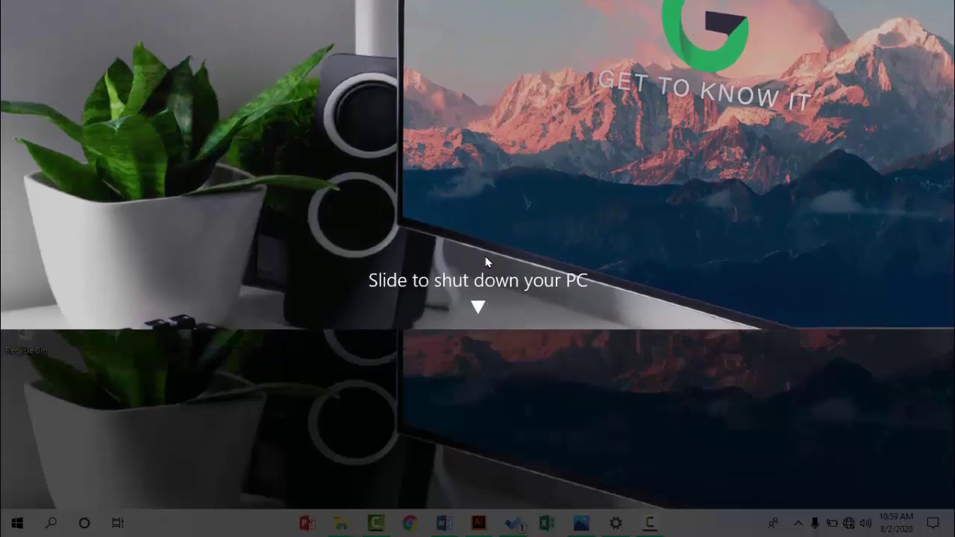
{"action": "left_click_drag", "start_coordinate": [485, 256], "coordinate": [501, 4]}
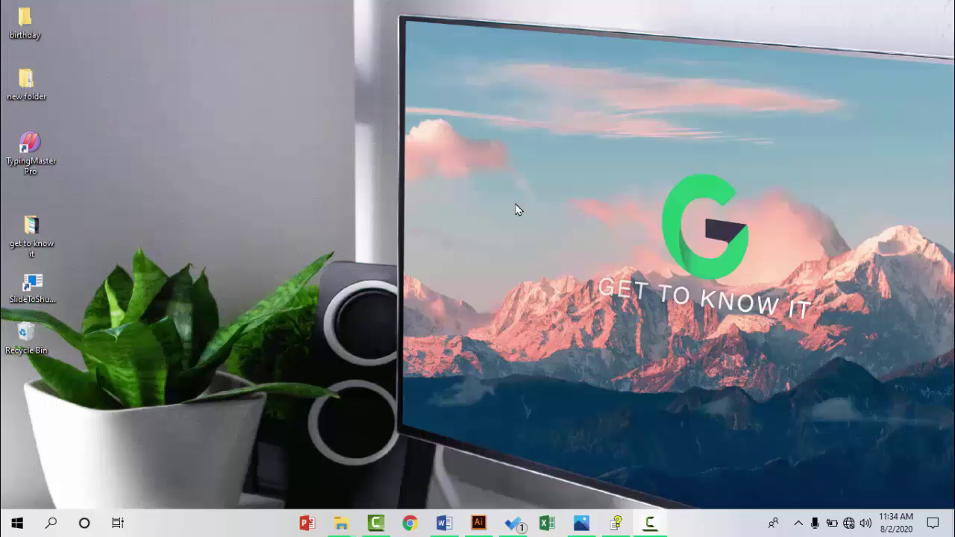
{"action": "key", "text": "super"}
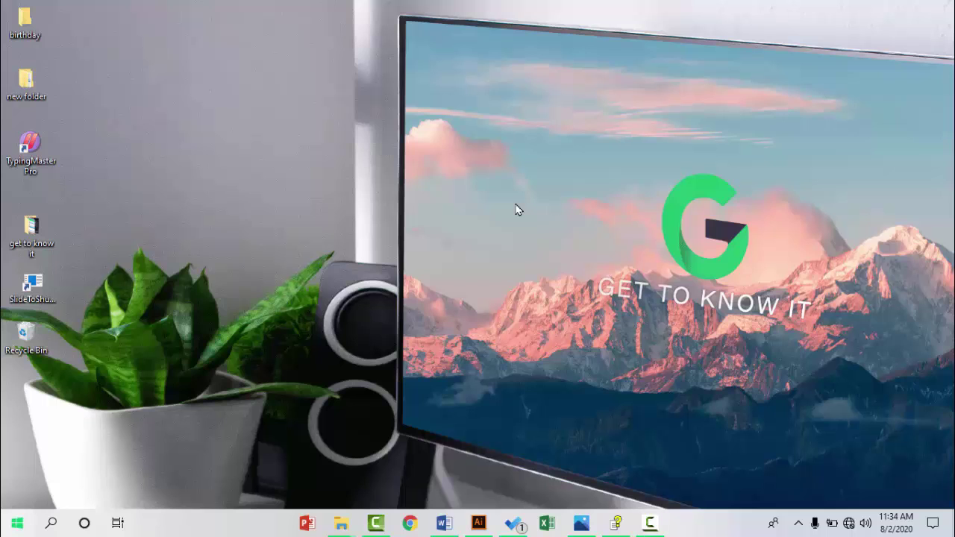
{"action": "key", "text": "super"}
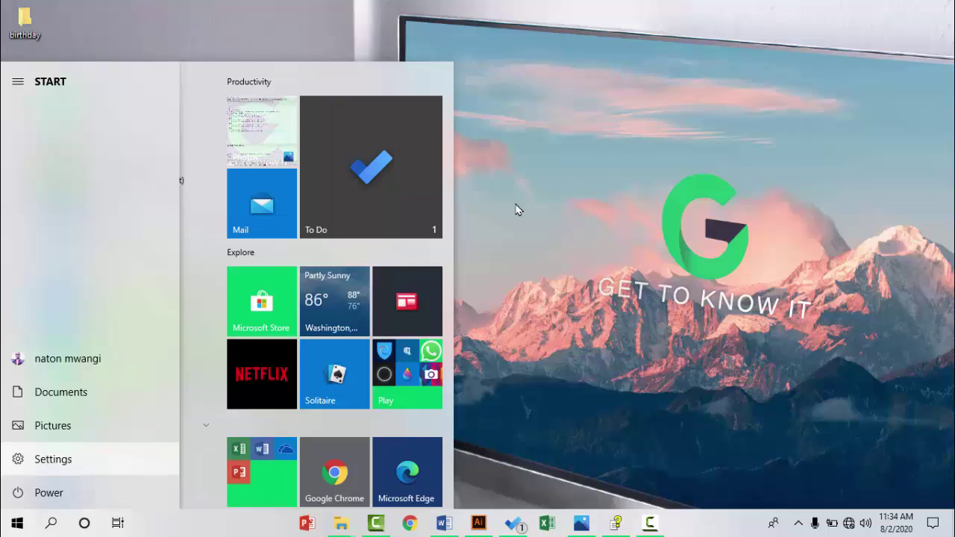
{"action": "left_click", "coordinate": [518, 210]}
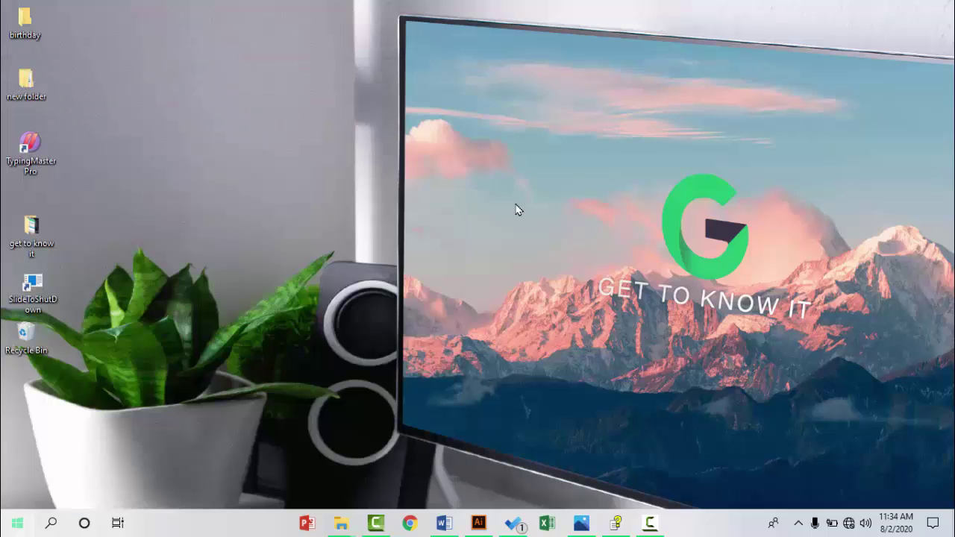
{"action": "key", "text": "super+s"}
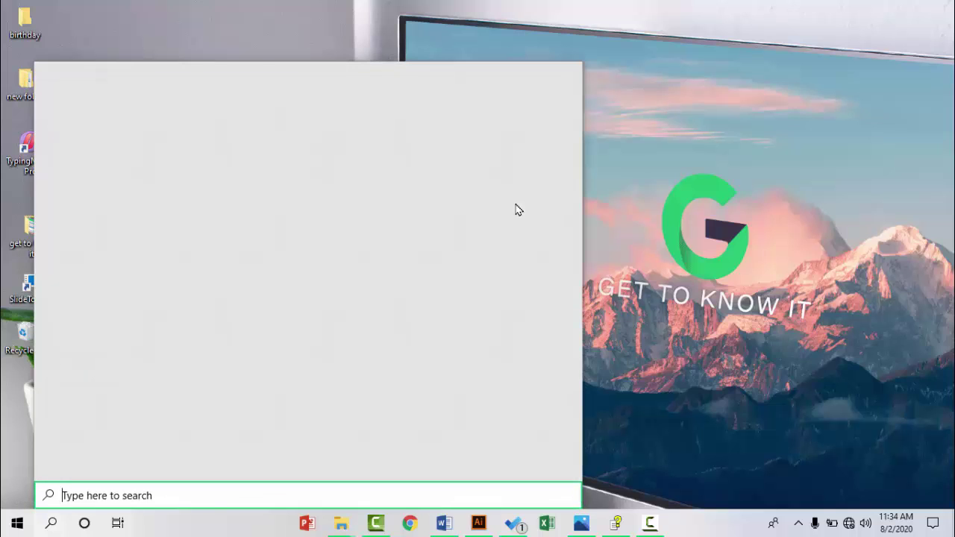
{"action": "key", "text": "Escape"}
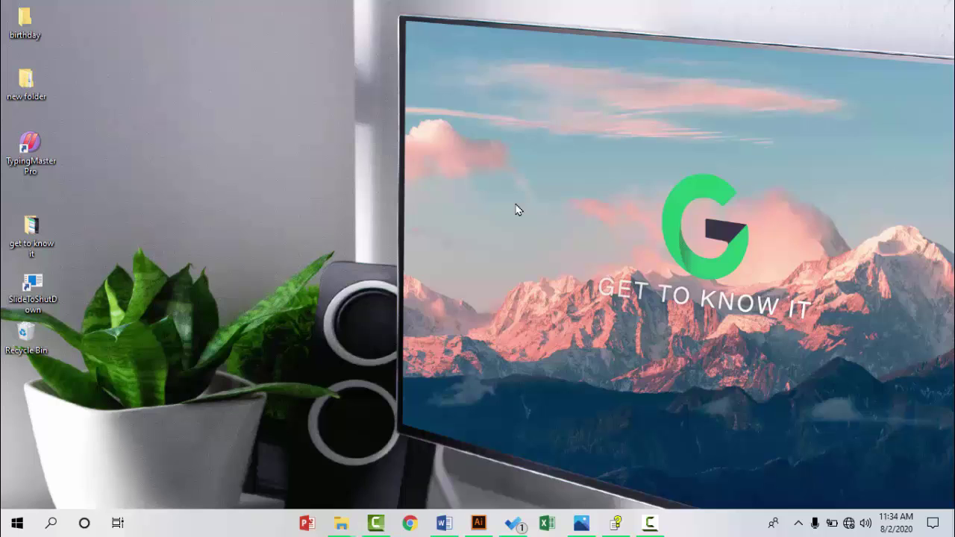
Step: Open the Windows system settings and show the Storage page
{"action": "key", "text": "super+i"}
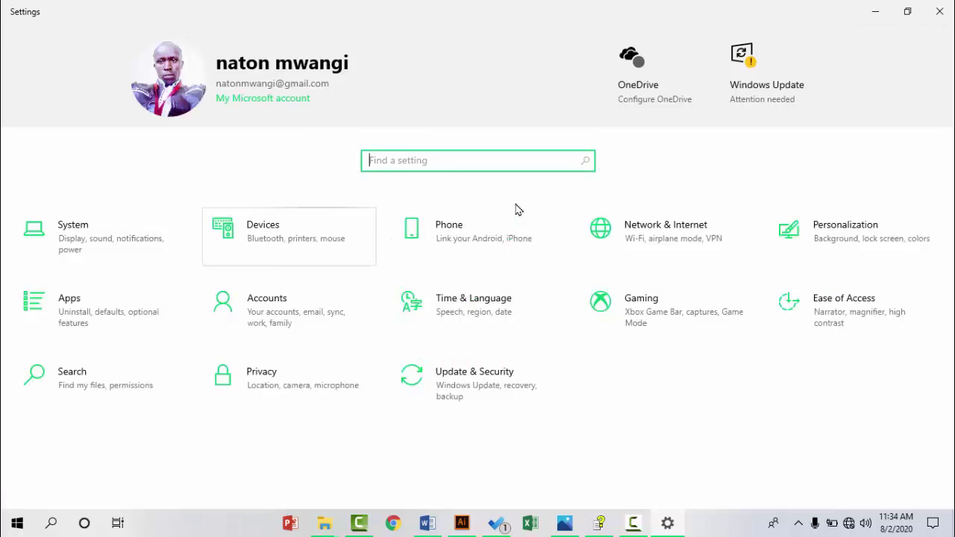
{"action": "key", "text": "Tab"}
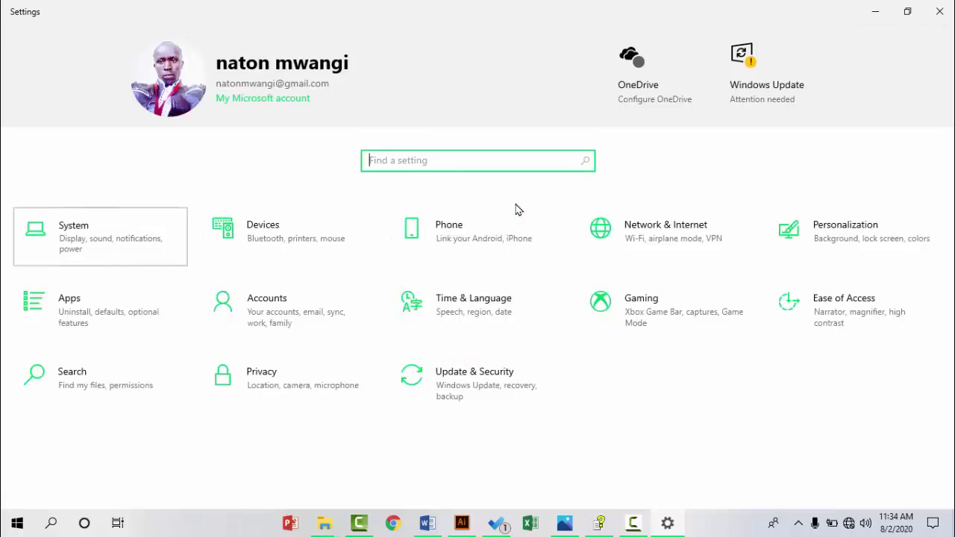
{"action": "key", "text": "Return"}
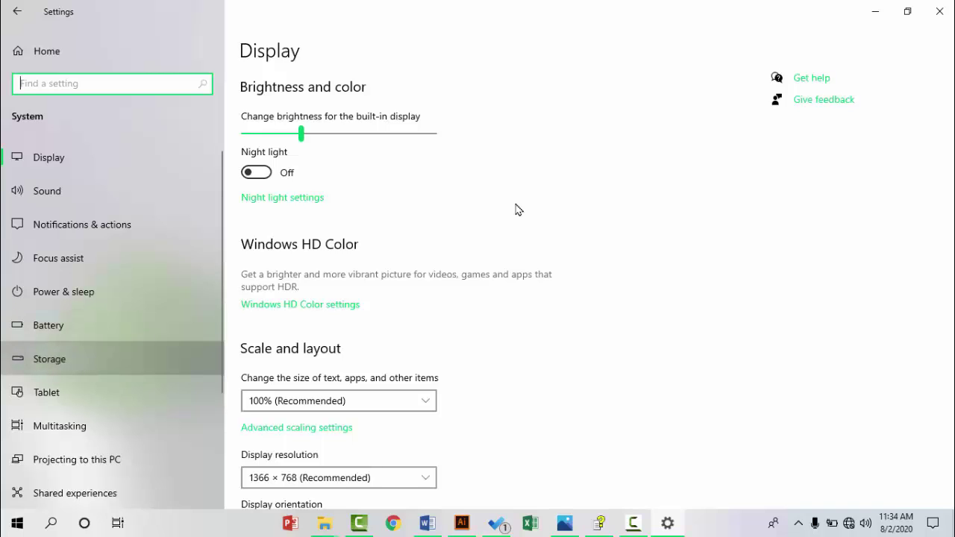
{"action": "left_click", "coordinate": [50, 358]}
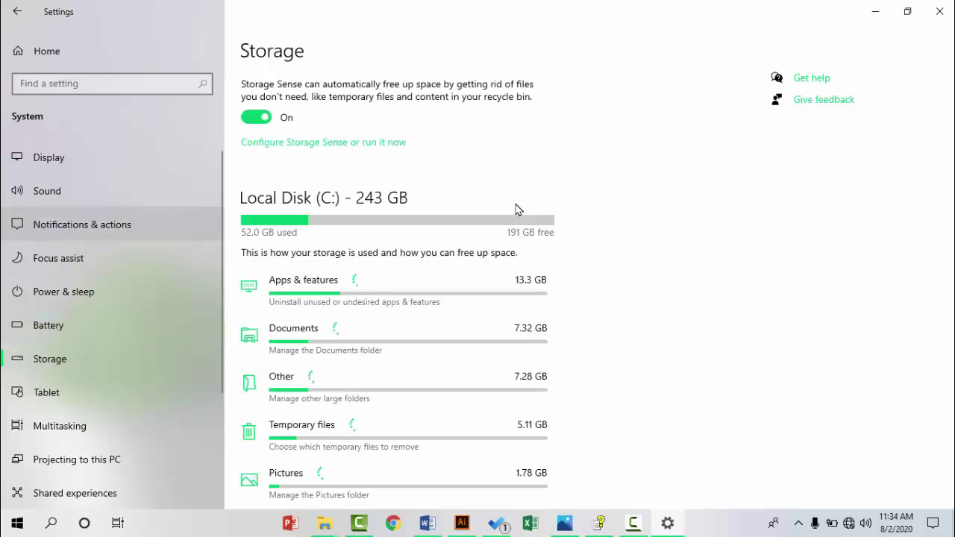
Step: Review the Storage Sense switch and the Local Disk (C:) usage categories, and open the Storage Sense configuration
{"action": "left_click", "coordinate": [256, 117]}
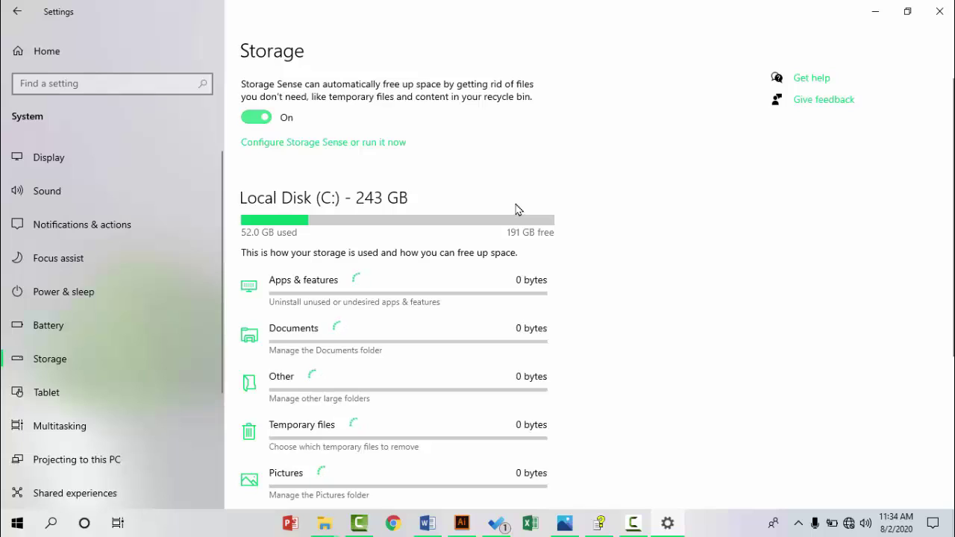
{"action": "left_click", "coordinate": [256, 117]}
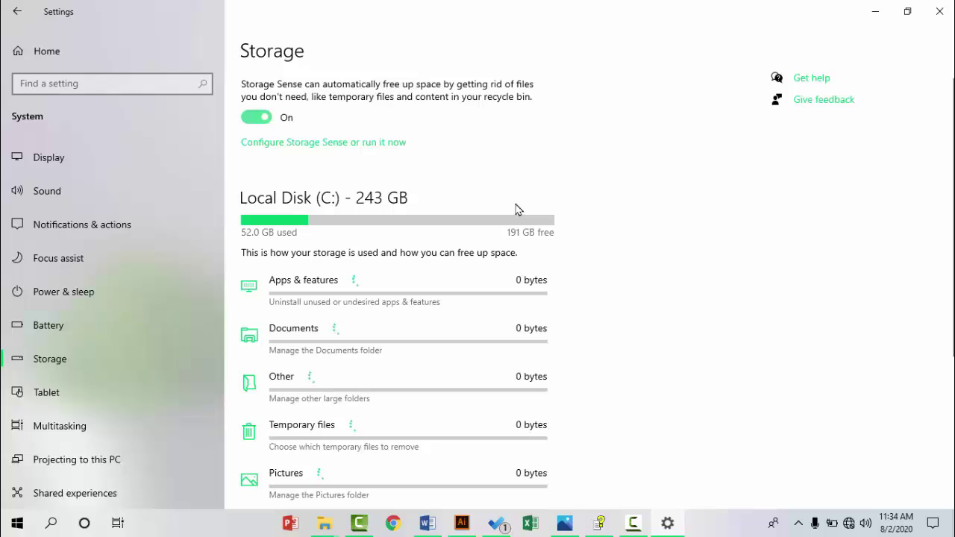
{"action": "left_click", "coordinate": [256, 118]}
{"action": "left_click", "coordinate": [256, 117]}
{"action": "left_click", "coordinate": [256, 117]}
{"action": "left_click", "coordinate": [256, 118]}
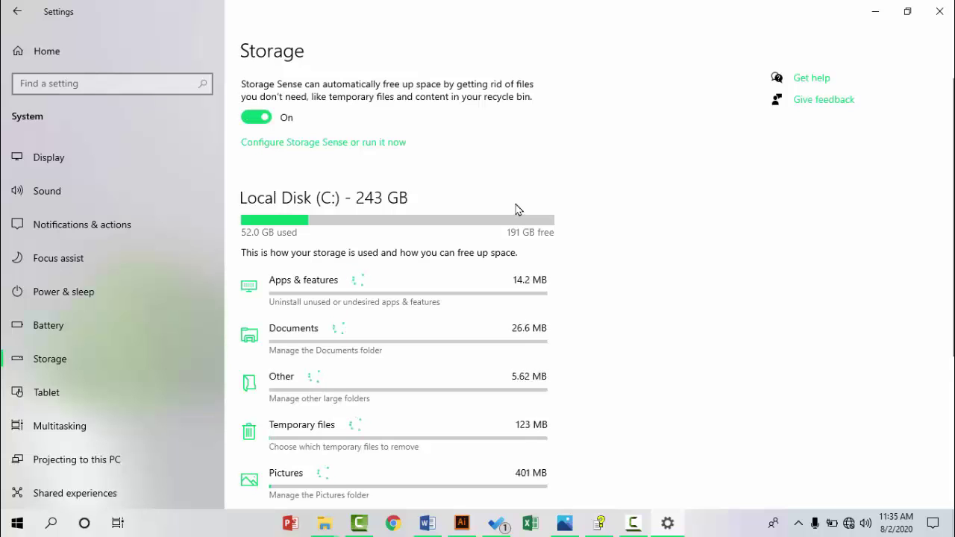
{"action": "scroll", "coordinate": [518, 210], "scroll_direction": "down", "scroll_amount": 3}
{"action": "scroll", "coordinate": [518, 210], "scroll_direction": "up", "scroll_amount": 3}
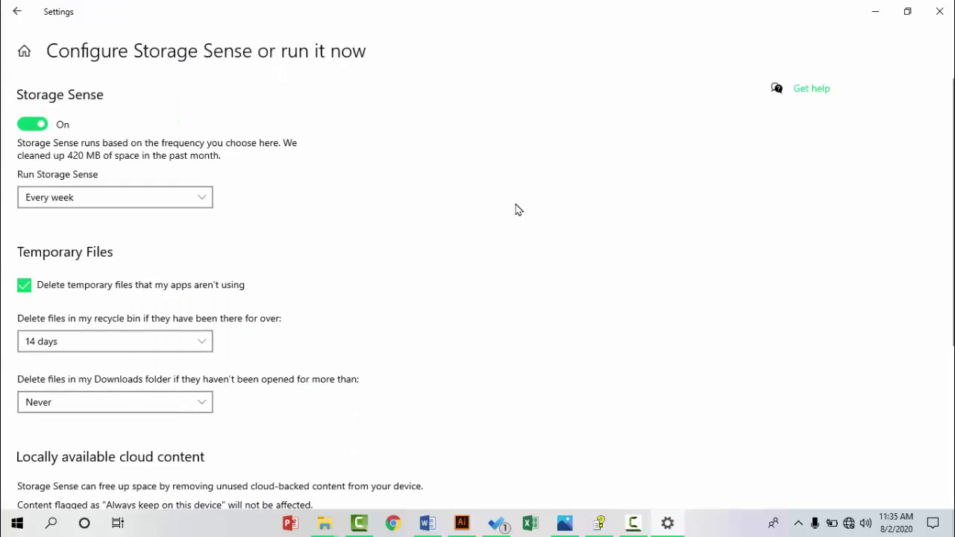
Step: Examine the Storage Sense options for run frequency, temporary files, OneDrive content and freeing up space
{"action": "scroll", "coordinate": [519, 209], "scroll_direction": "down", "scroll_amount": 4}
{"action": "scroll", "coordinate": [519, 210], "scroll_direction": "up", "scroll_amount": 4}
{"action": "scroll", "coordinate": [519, 210], "scroll_direction": "down", "scroll_amount": 3}
{"action": "scroll", "coordinate": [519, 210], "scroll_direction": "up", "scroll_amount": 2}
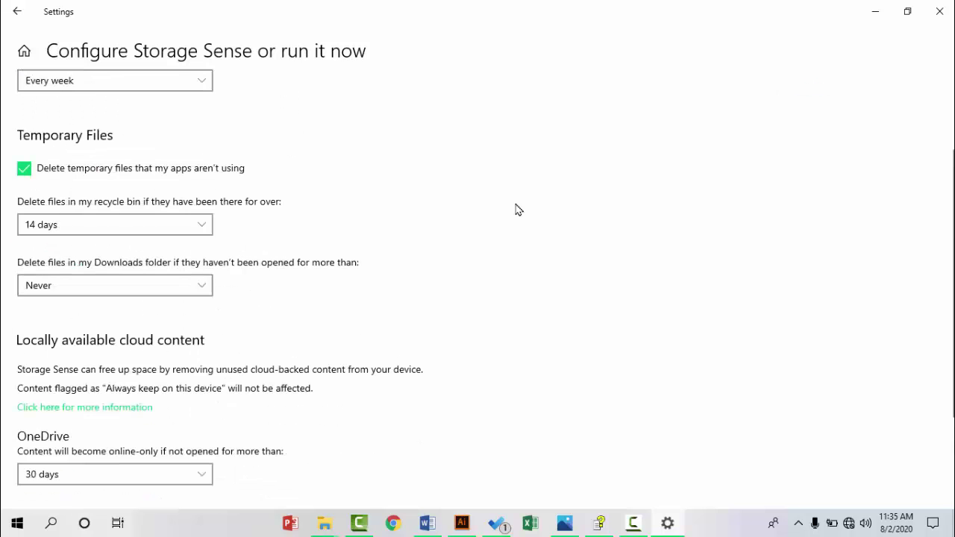
{"action": "scroll", "coordinate": [518, 209], "scroll_direction": "down", "scroll_amount": 2}
{"action": "scroll", "coordinate": [518, 210], "scroll_direction": "up", "scroll_amount": 3}
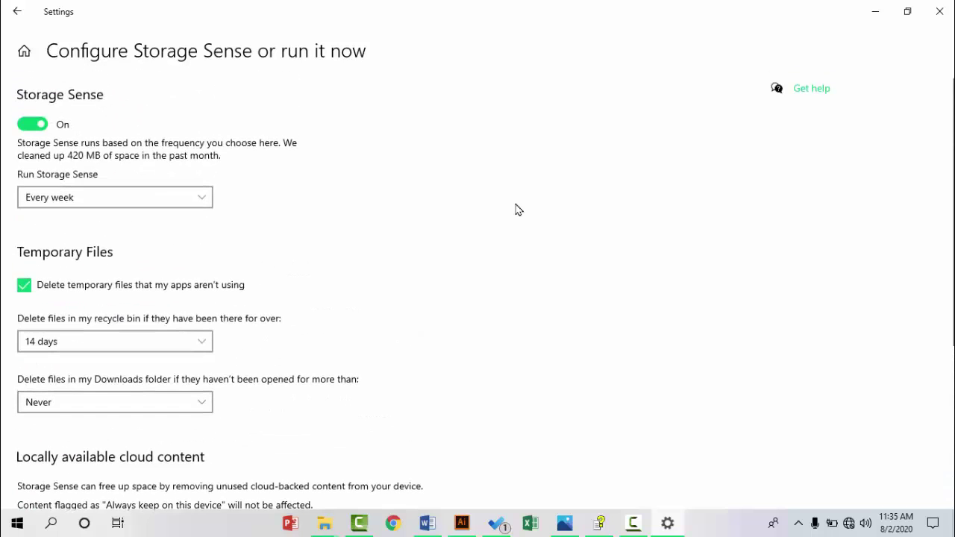
{"action": "scroll", "coordinate": [518, 209], "scroll_direction": "down", "scroll_amount": 3}
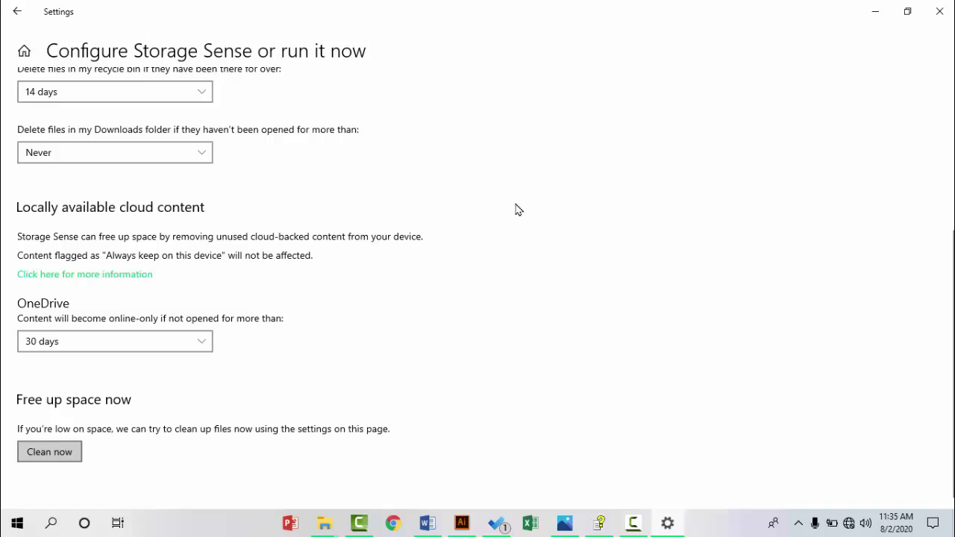
{"action": "scroll", "coordinate": [518, 210], "scroll_direction": "up", "scroll_amount": 3}
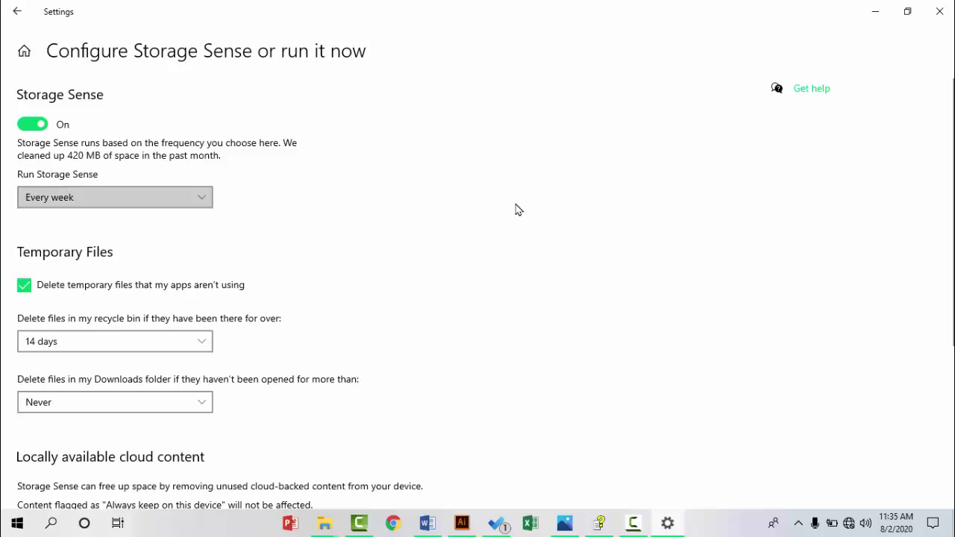
{"action": "key", "text": "space"}
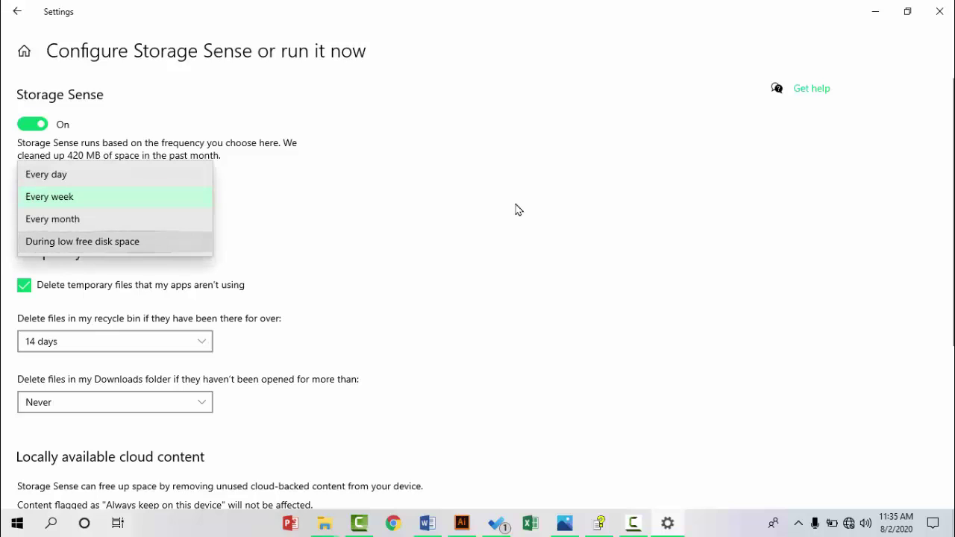
{"action": "key", "text": "Escape"}
Step: Start an immediate clean-up using the current Storage Sense settings
{"action": "scroll", "coordinate": [518, 209], "scroll_direction": "down", "scroll_amount": 3}
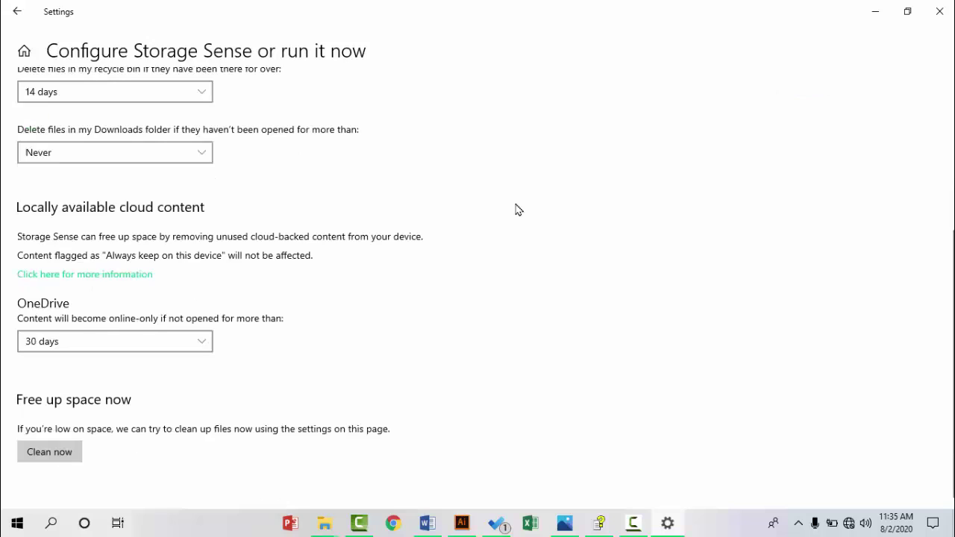
{"action": "key", "text": "Tab"}
{"action": "key", "text": "Return"}
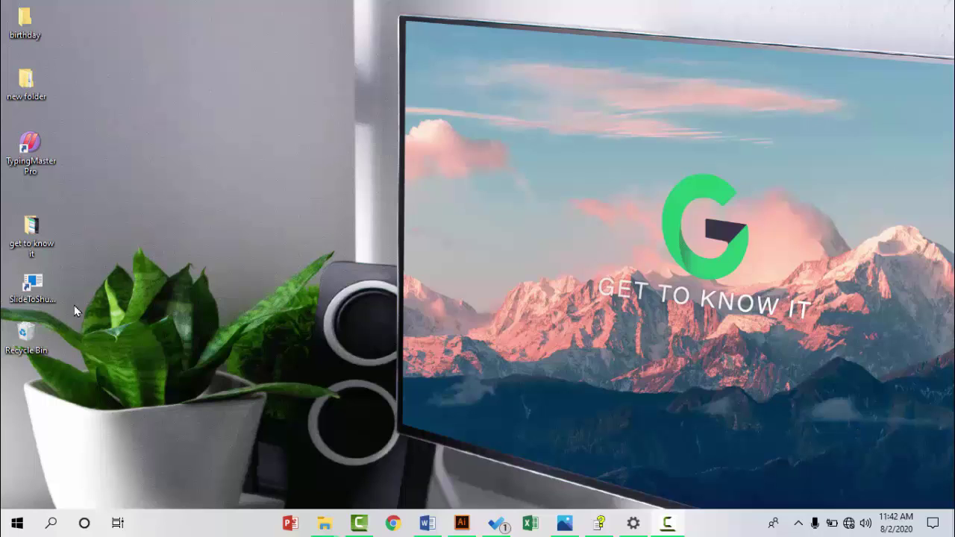
Step: Search Windows for "al" and open the Alarms & Clock app
{"action": "left_click", "coordinate": [53, 524]}
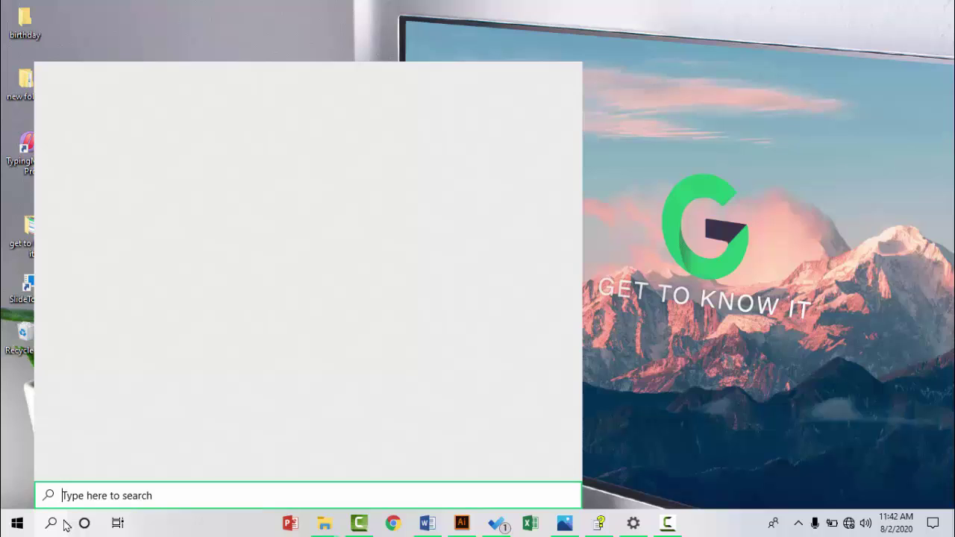
{"action": "type", "text": "al"}
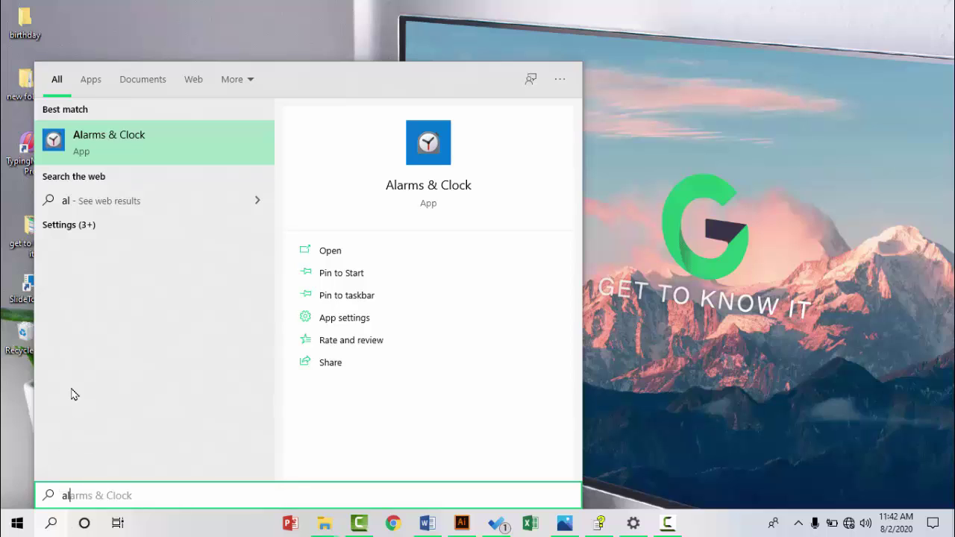
{"action": "left_click", "coordinate": [87, 152]}
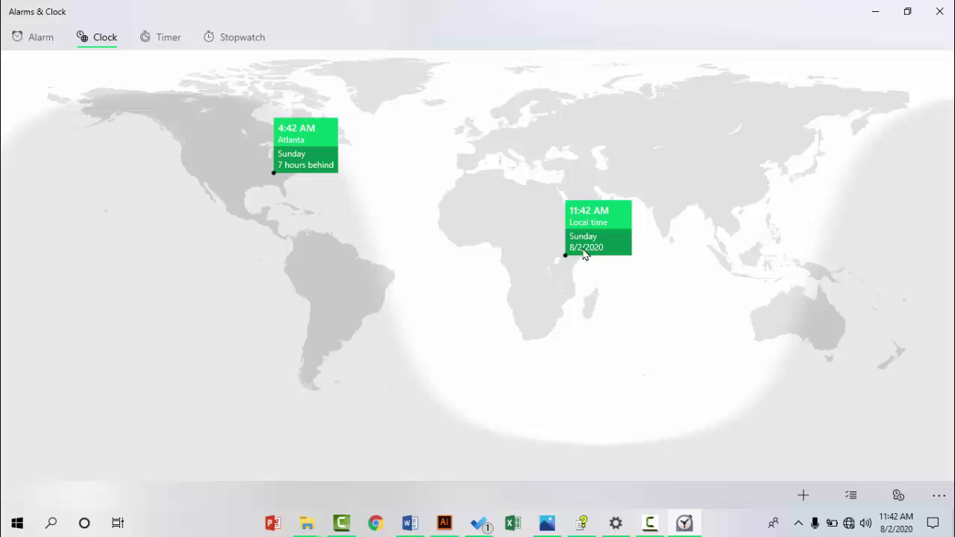
Step: Add a world clock for Ames, IA, USA by searching the locations for "usa"
{"action": "mouse_move", "coordinate": [577, 253]}
{"action": "left_click", "coordinate": [803, 496]}
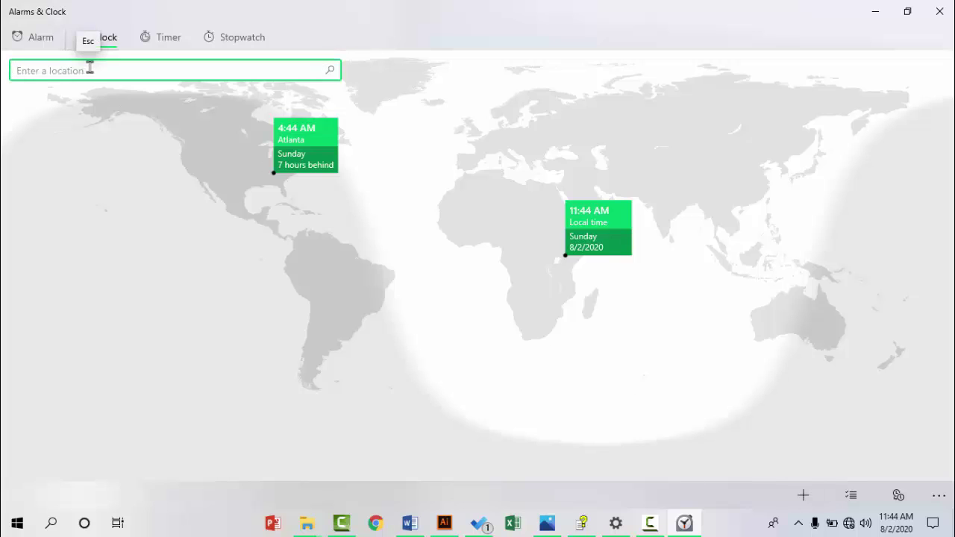
{"action": "type", "text": "usa"}
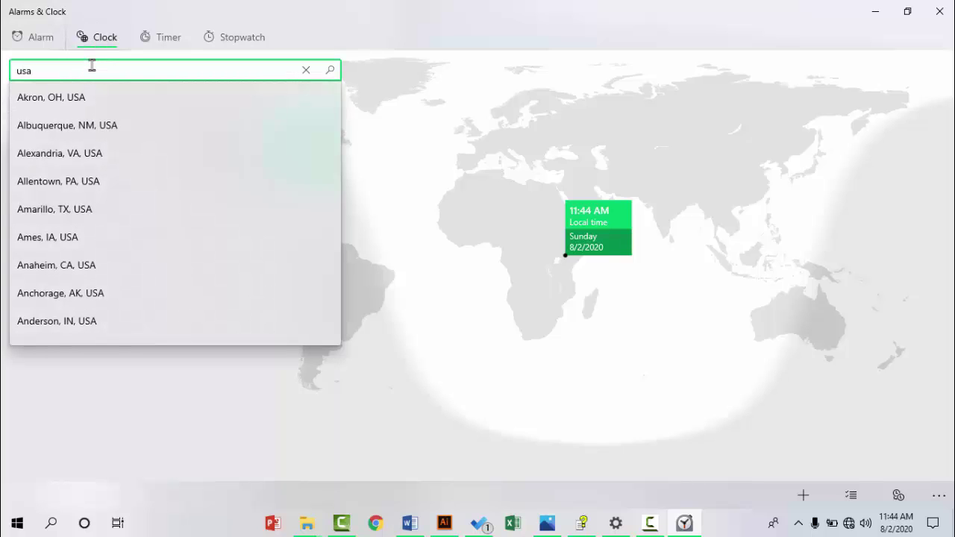
{"action": "left_click", "coordinate": [52, 243]}
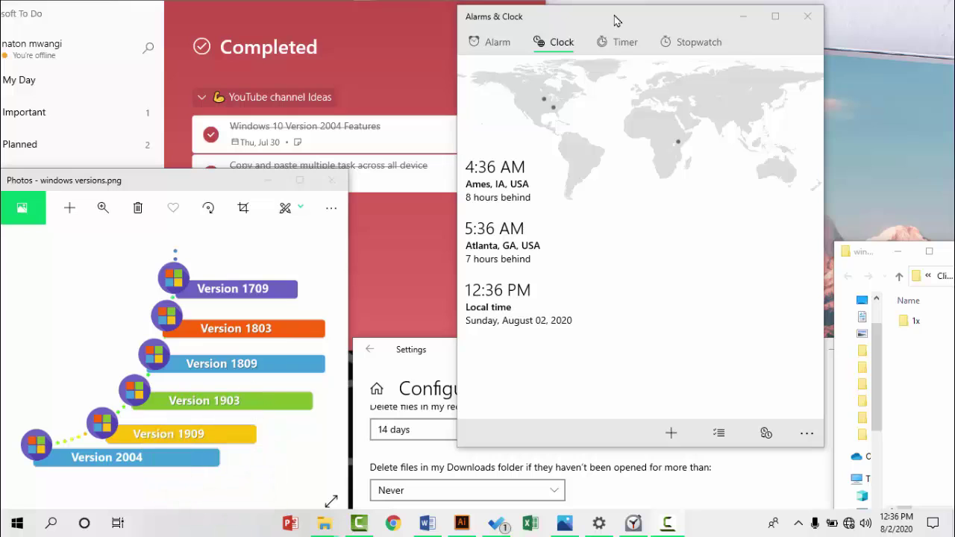
Step: Shake the Alarms & Clock window to minimise all other open windows, and shake it again to restore them
{"action": "left_click_drag", "start_coordinate": [615, 21], "coordinate": [528, 77]}
{"action": "left_click_drag", "start_coordinate": [615, 20], "coordinate": [525, 72]}
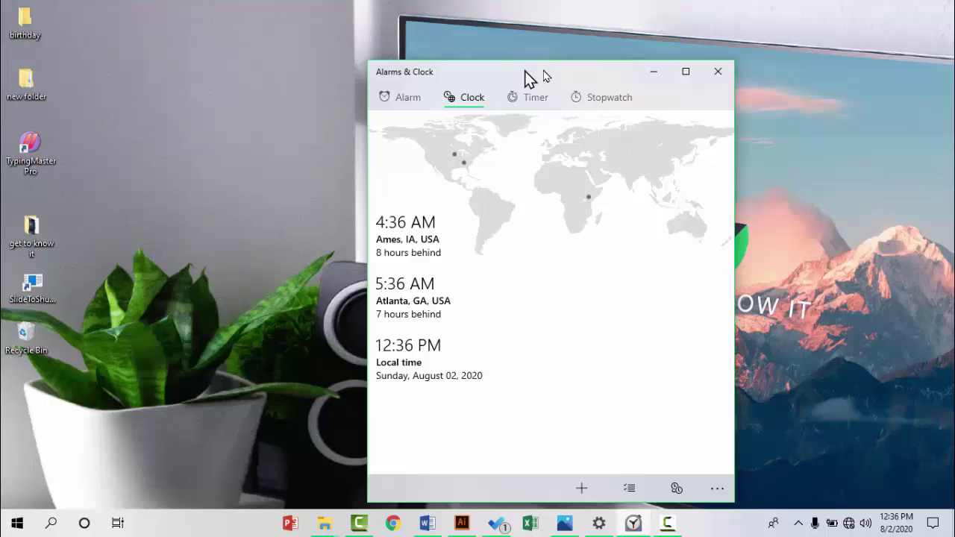
{"action": "left_click_drag", "start_coordinate": [529, 79], "coordinate": [627, 97]}
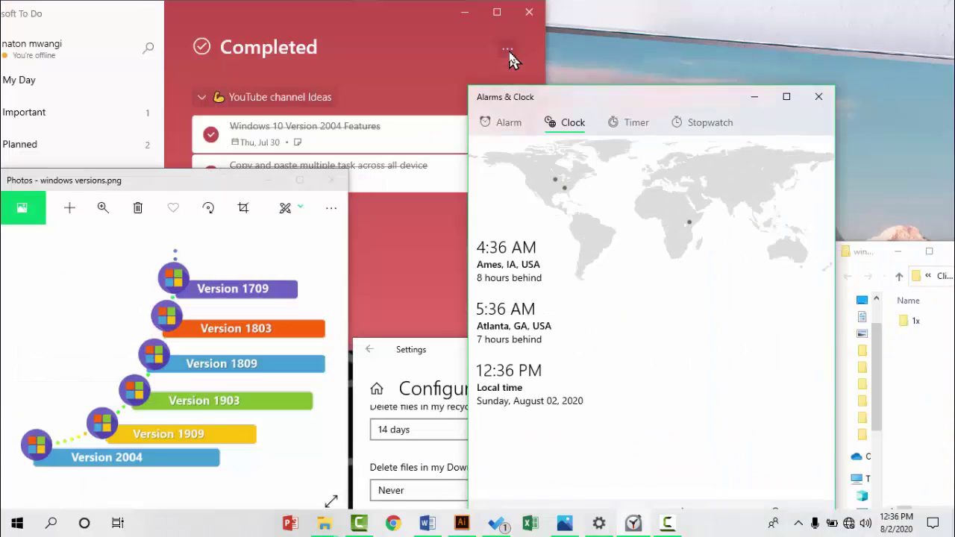
{"action": "left_click_drag", "start_coordinate": [509, 50], "coordinate": [511, 57]}
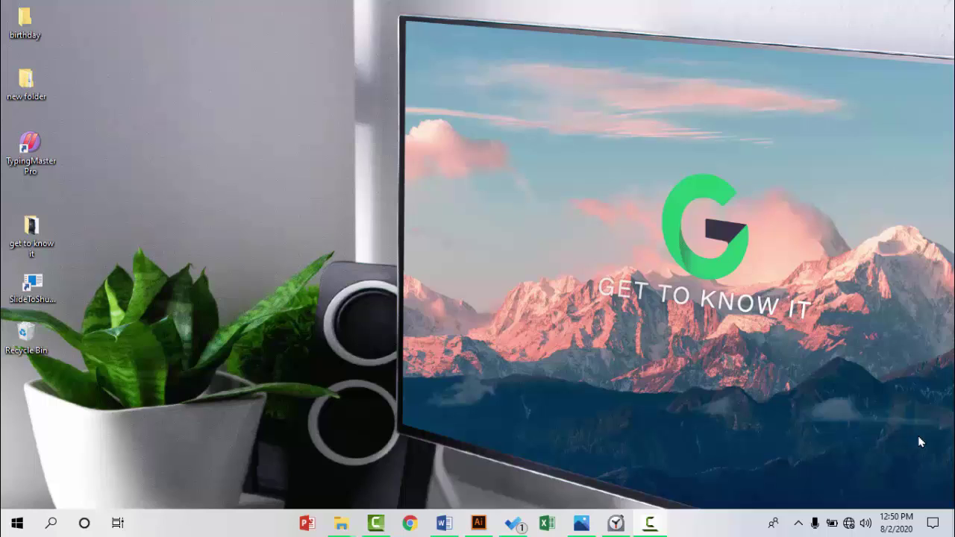
Step: Open the Colors page of the Personalization settings and change the color mode
{"action": "key", "text": "super+i"}
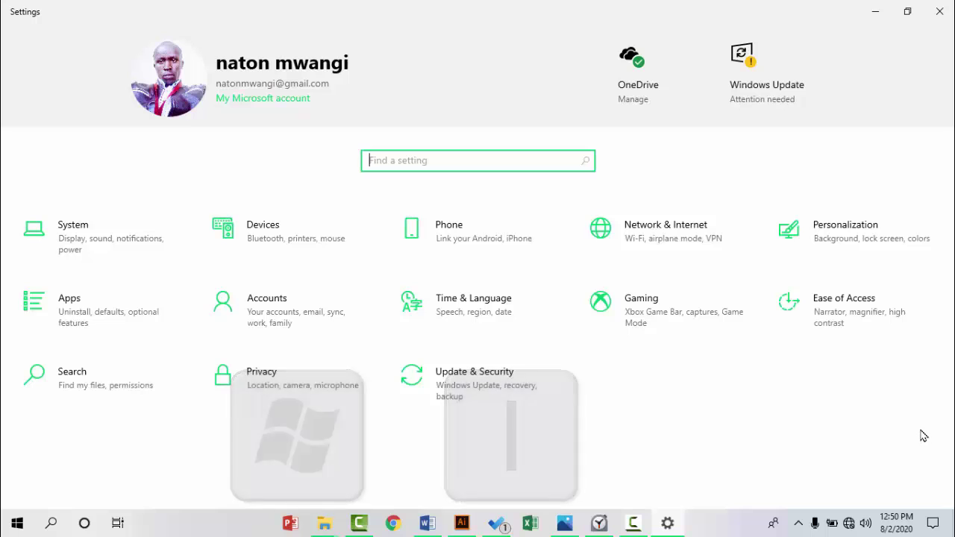
{"action": "left_click", "coordinate": [835, 235]}
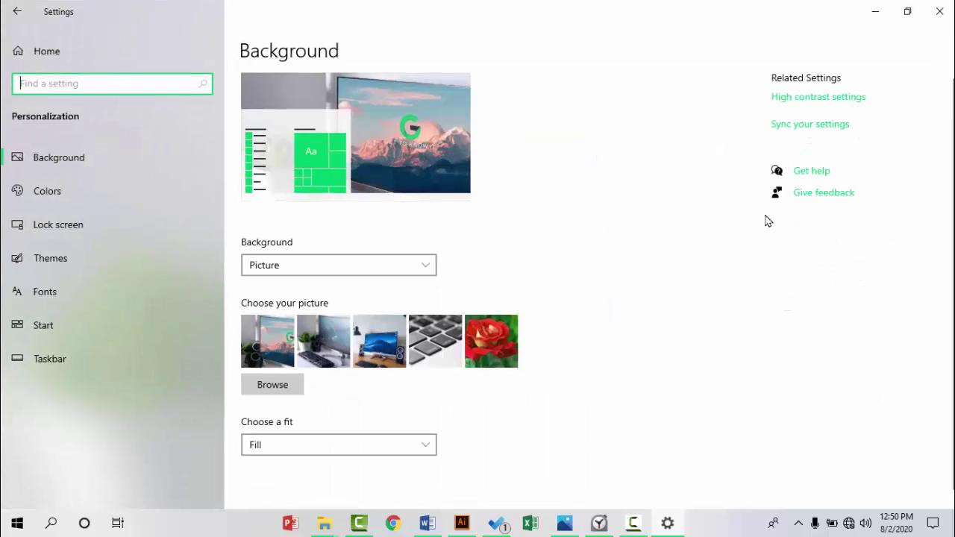
{"action": "left_click", "coordinate": [41, 199]}
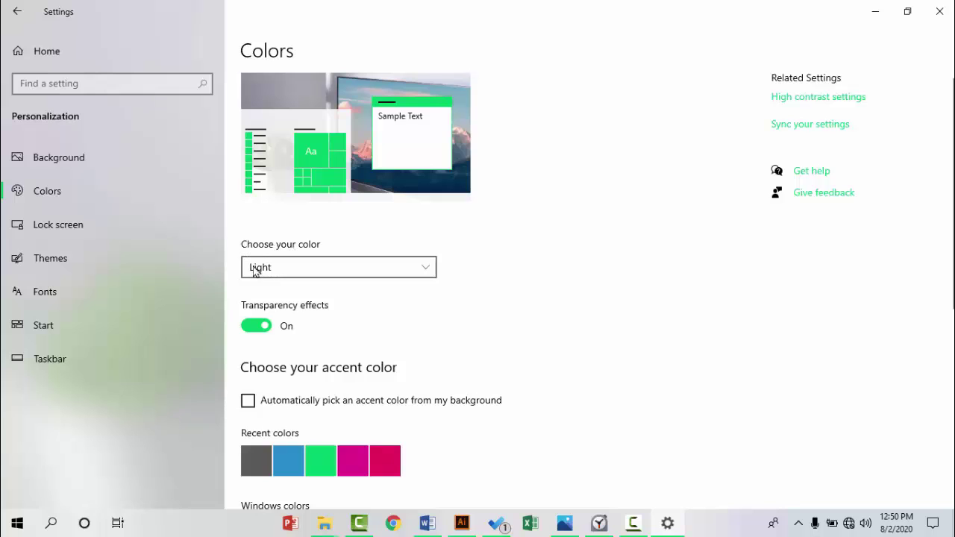
{"action": "left_click", "coordinate": [423, 270]}
{"action": "left_click", "coordinate": [284, 296]}
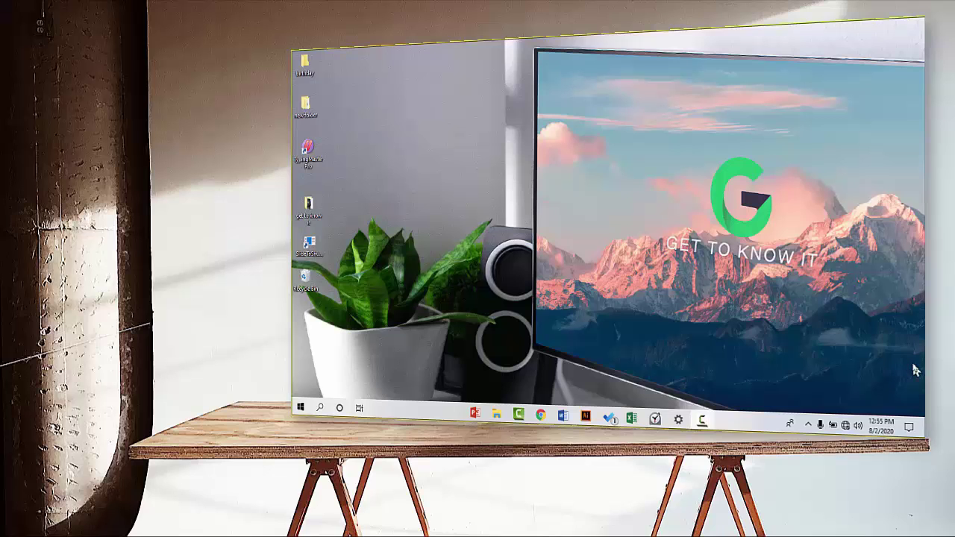
Step: Capture a rectangular snip of the desktop wallpaper around the green G logo and the GET TO KNOW IT text
{"action": "key", "text": "super+shift+s"}
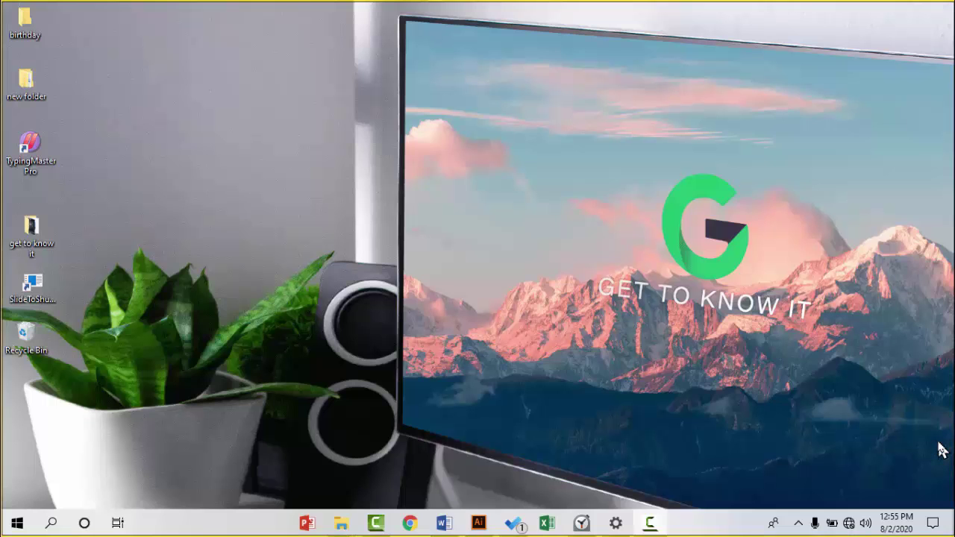
{"action": "key", "text": "super+shift+s"}
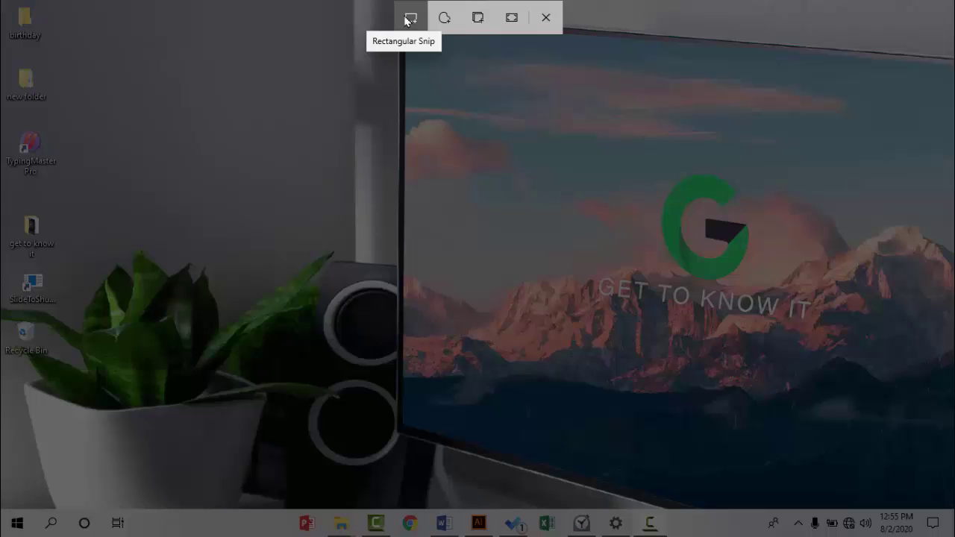
{"action": "left_click", "coordinate": [448, 28]}
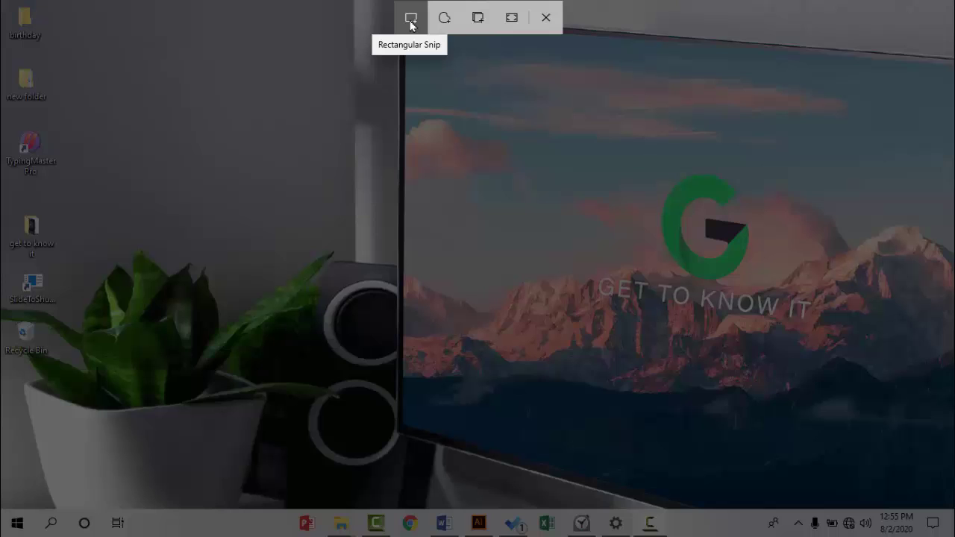
{"action": "left_click_drag", "start_coordinate": [547, 110], "coordinate": [856, 371]}
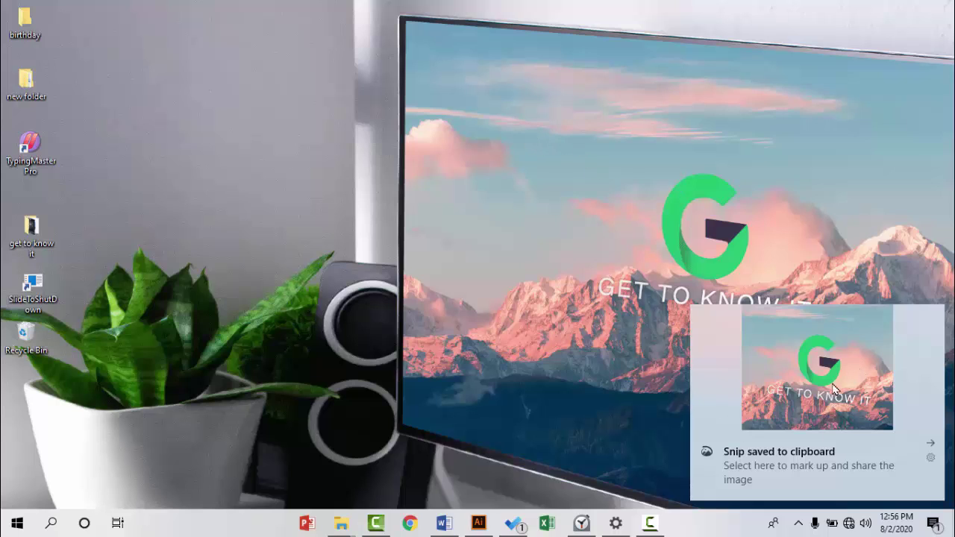
Step: Open the captured snip in Snip & Sketch and start saving it as a file
{"action": "left_click", "coordinate": [819, 462]}
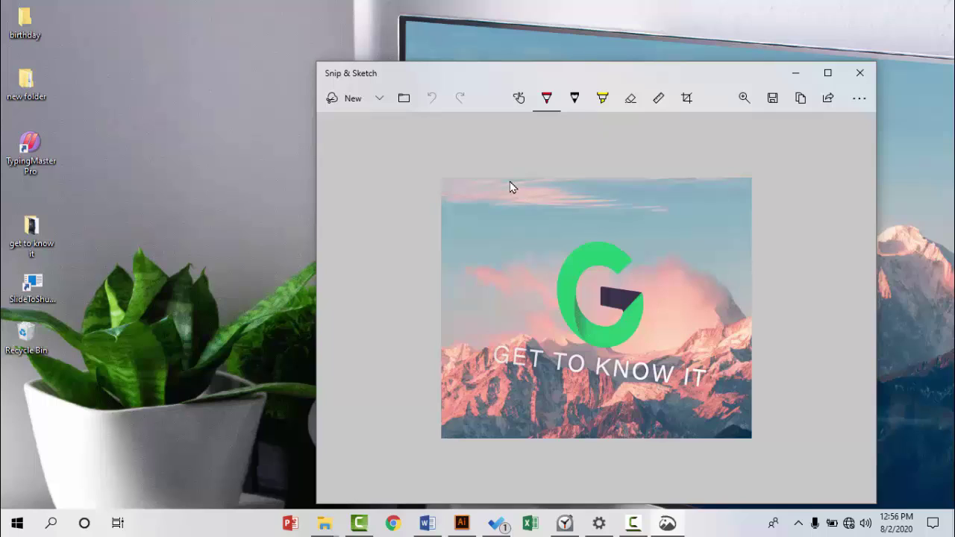
{"action": "left_click", "coordinate": [772, 98]}
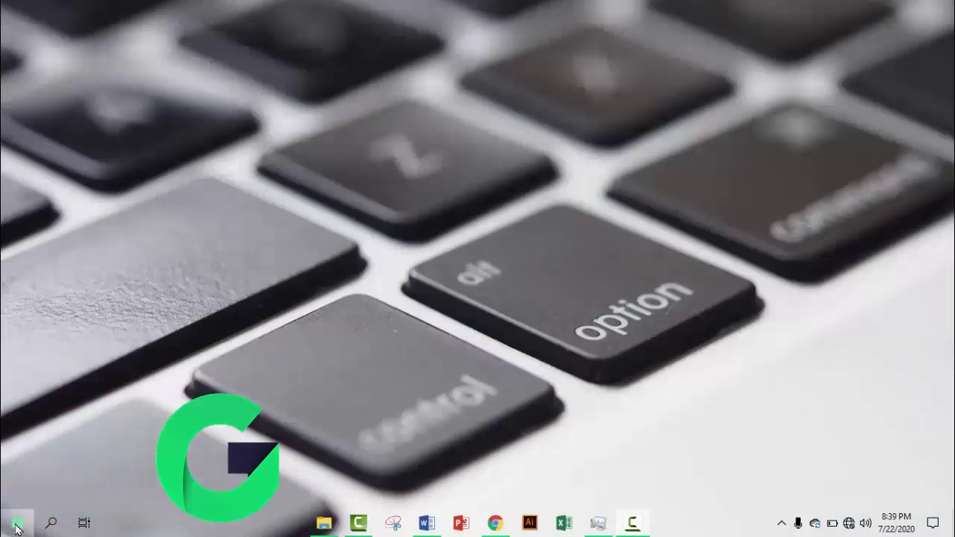
Step: Browse the installed apps in the Start menu, using the letter index to jump to the apps under O
{"action": "left_click", "coordinate": [16, 526]}
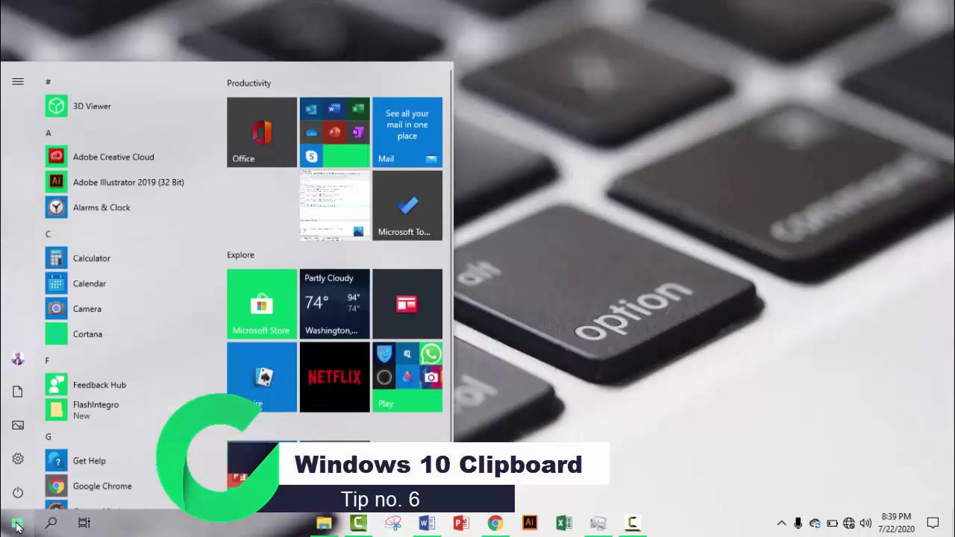
{"action": "scroll", "coordinate": [109, 298], "scroll_direction": "down", "scroll_amount": 15}
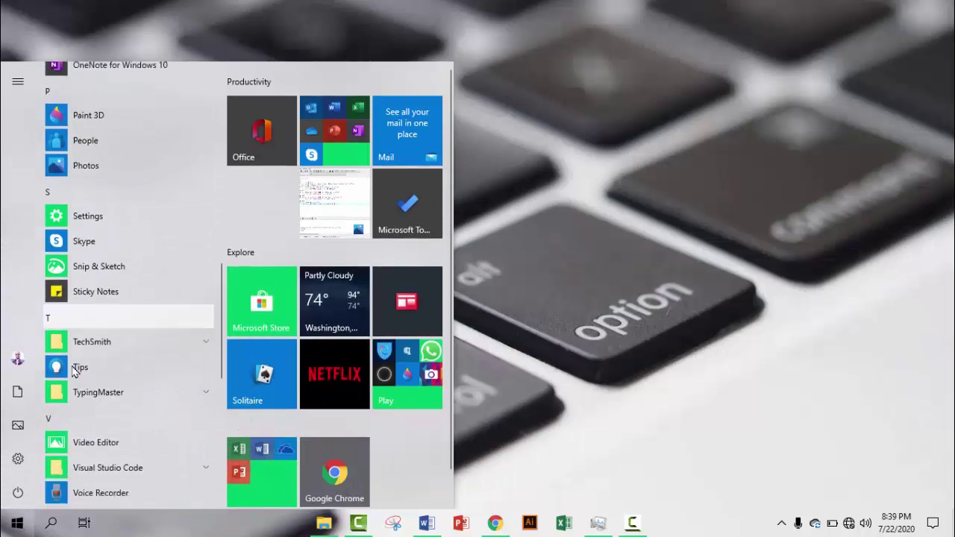
{"action": "mouse_move", "coordinate": [35, 399]}
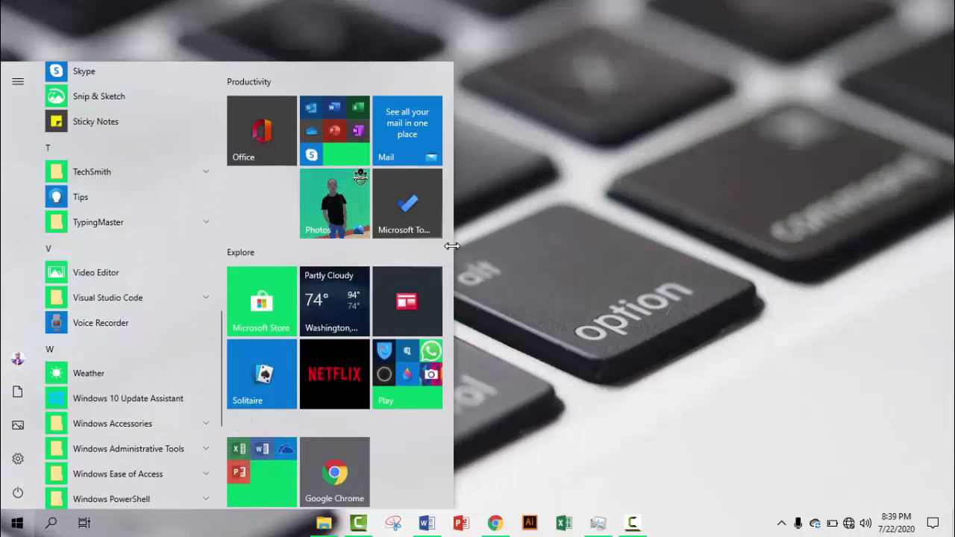
{"action": "left_click_drag", "start_coordinate": [450, 248], "coordinate": [432, 255]}
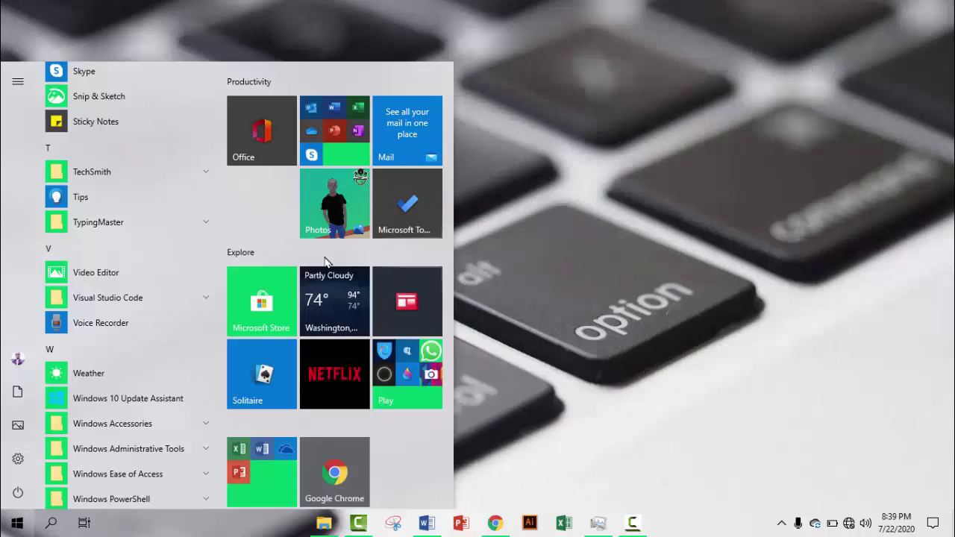
{"action": "scroll", "coordinate": [329, 262], "scroll_direction": "down", "scroll_amount": 1}
{"action": "scroll", "coordinate": [112, 321], "scroll_direction": "up", "scroll_amount": 3}
{"action": "scroll", "coordinate": [94, 284], "scroll_direction": "up", "scroll_amount": 10}
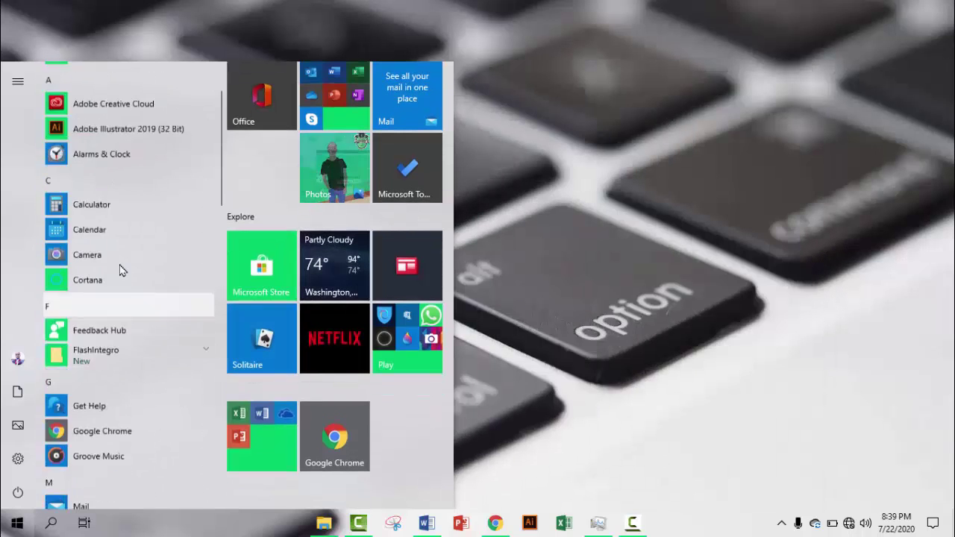
{"action": "scroll", "coordinate": [102, 283], "scroll_direction": "down", "scroll_amount": 8}
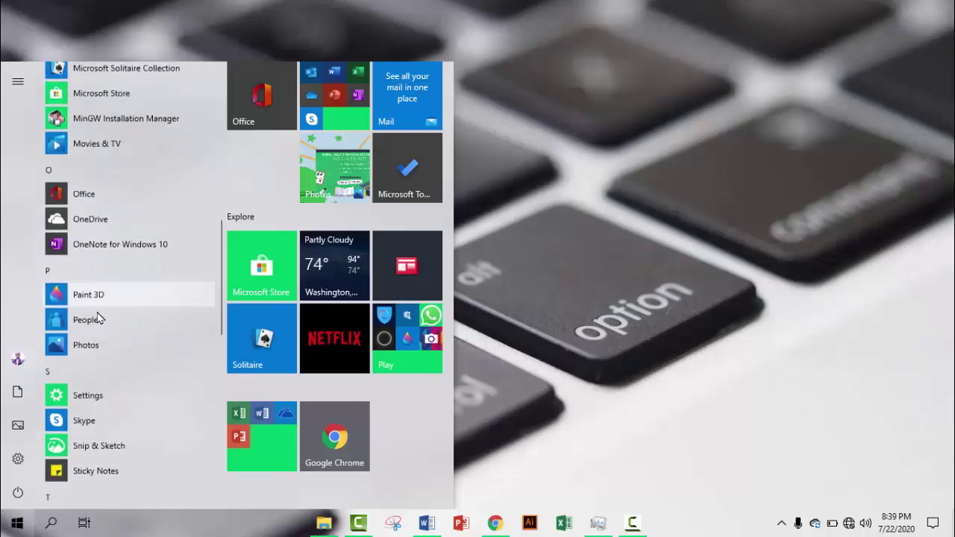
{"action": "scroll", "coordinate": [112, 246], "scroll_direction": "up", "scroll_amount": 6}
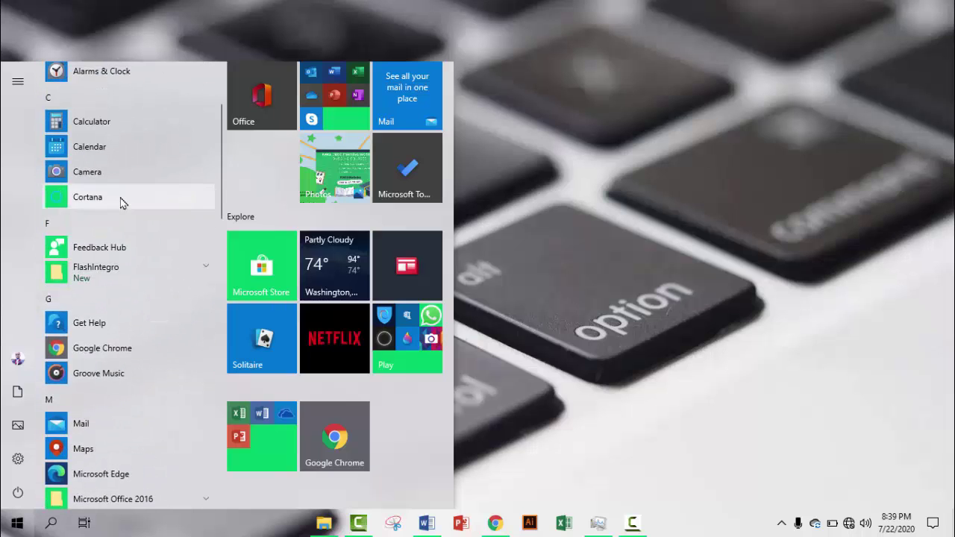
{"action": "left_click", "coordinate": [70, 226]}
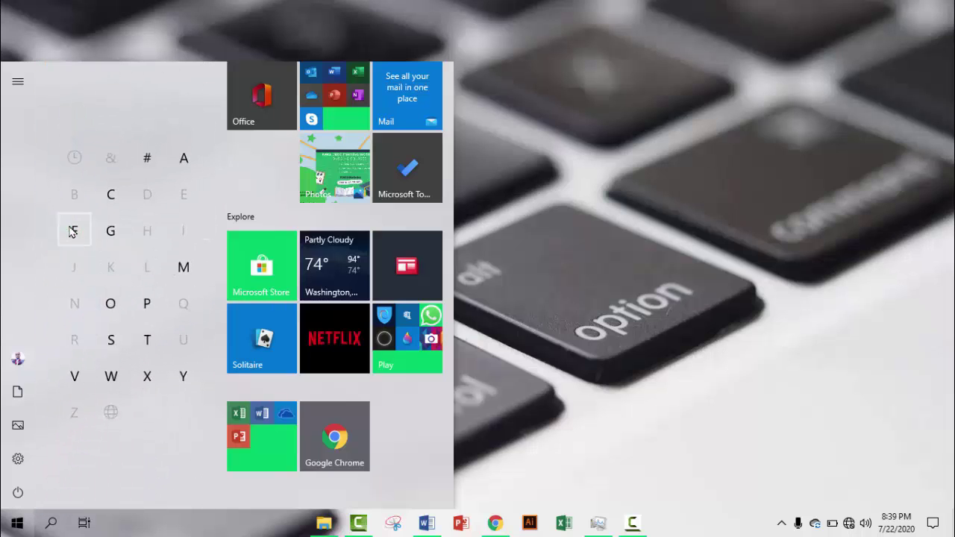
{"action": "left_click", "coordinate": [105, 305]}
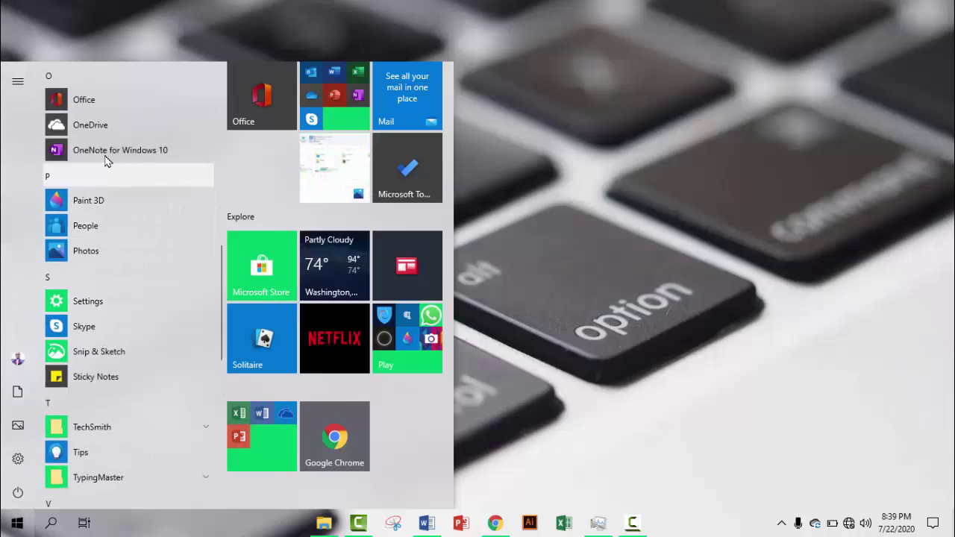
{"action": "scroll", "coordinate": [102, 332], "scroll_direction": "down", "scroll_amount": 1}
{"action": "scroll", "coordinate": [102, 332], "scroll_direction": "down", "scroll_amount": 5}
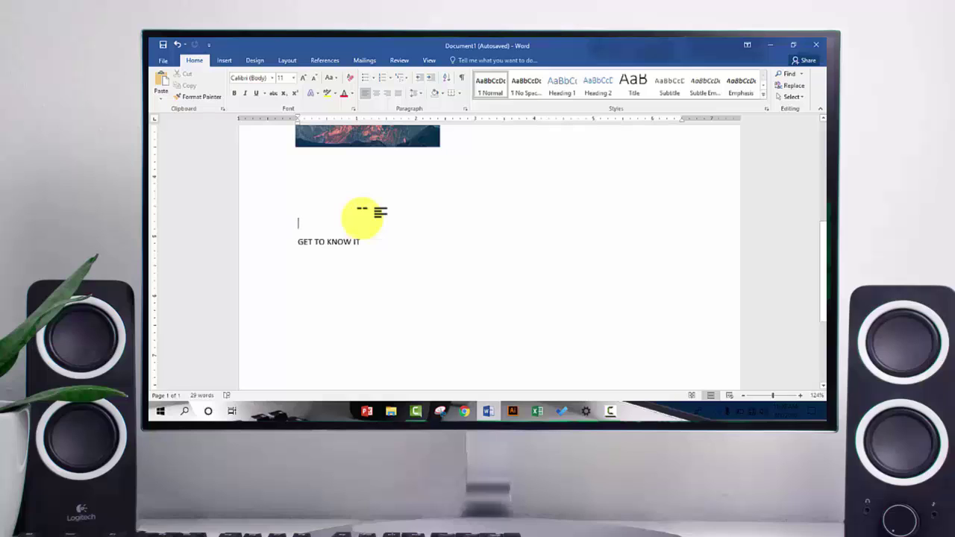
{"action": "scroll", "coordinate": [380, 218], "scroll_direction": "up", "scroll_amount": 2}
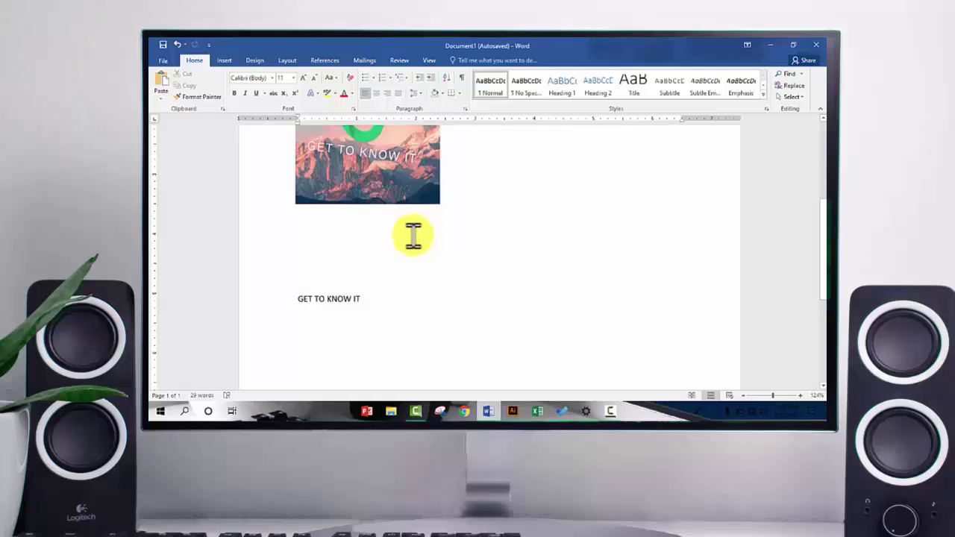
{"action": "scroll", "coordinate": [410, 238], "scroll_direction": "up", "scroll_amount": 2}
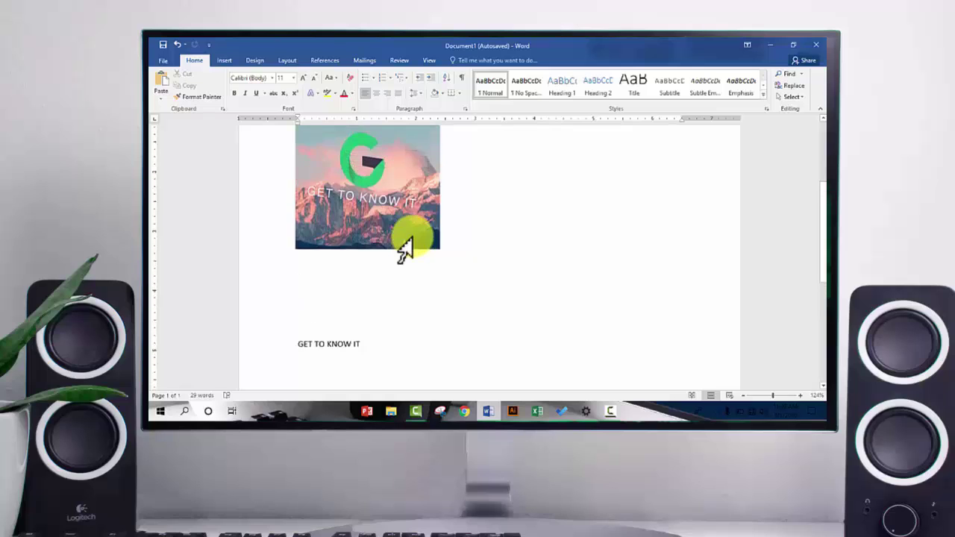
Step: Open Windows Settings and go to the Clipboard page of the System category
{"action": "left_click", "coordinate": [162, 413]}
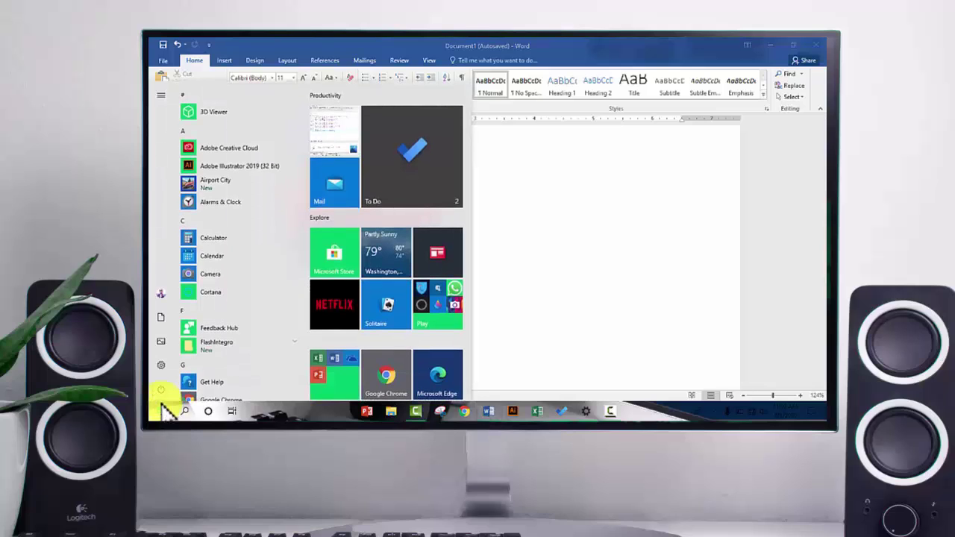
{"action": "mouse_move", "coordinate": [160, 370]}
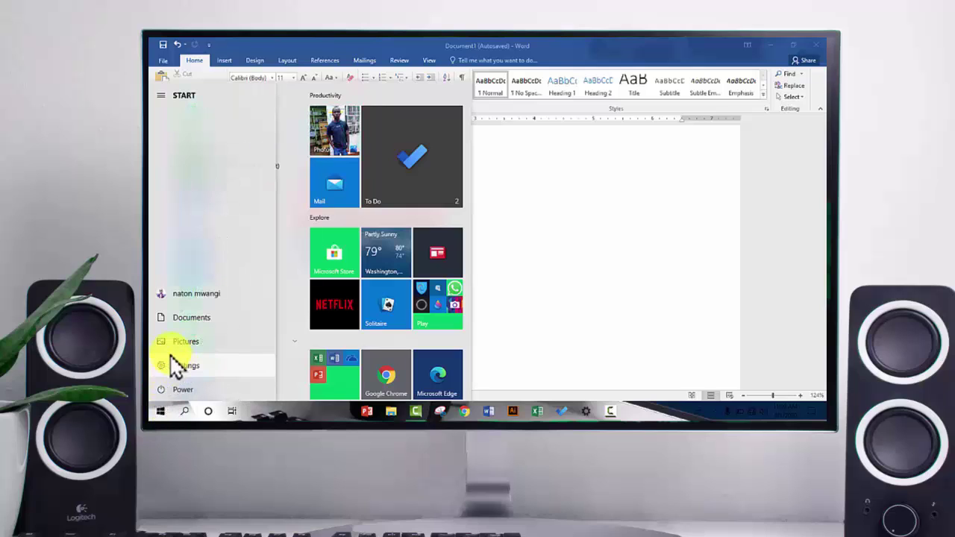
{"action": "left_click", "coordinate": [567, 302]}
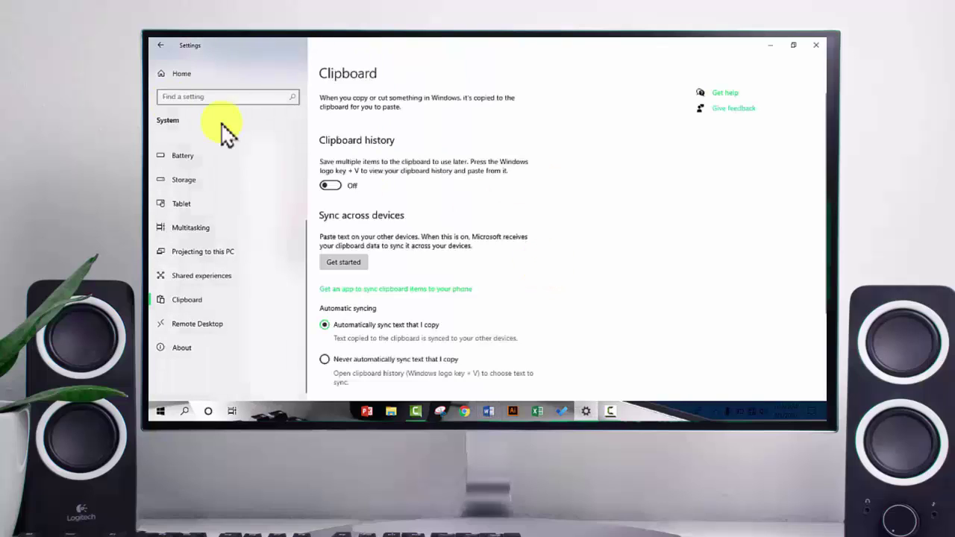
{"action": "left_click", "coordinate": [161, 47]}
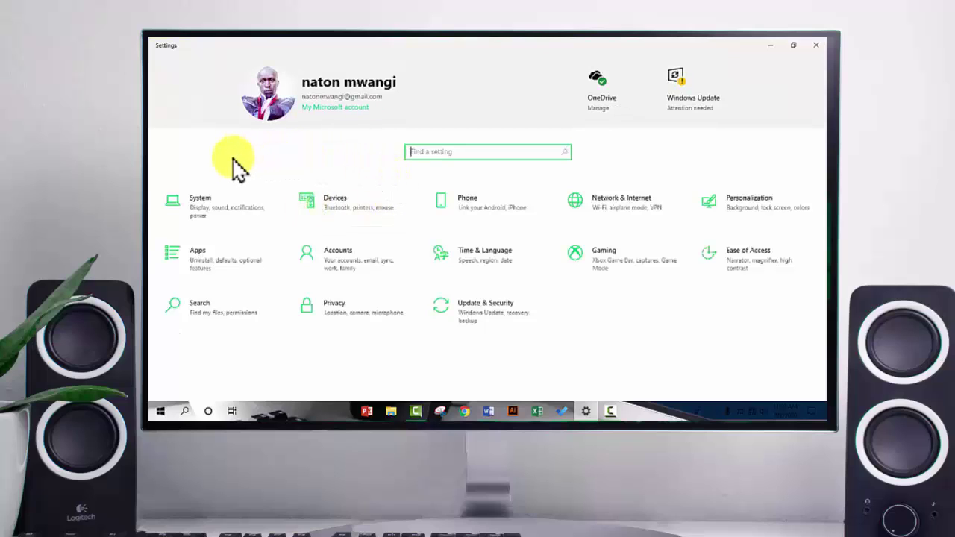
{"action": "left_click", "coordinate": [207, 215]}
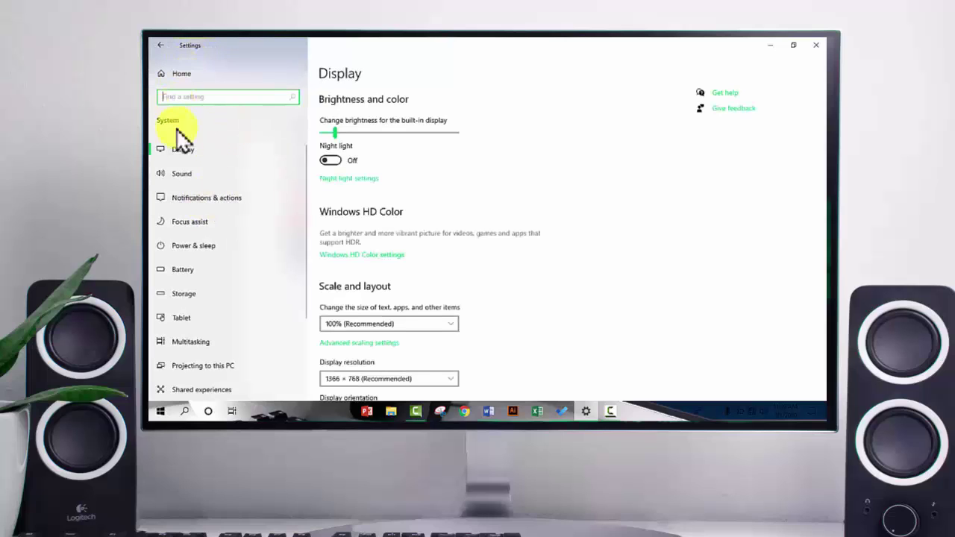
{"action": "scroll", "coordinate": [188, 231], "scroll_direction": "down", "scroll_amount": 3}
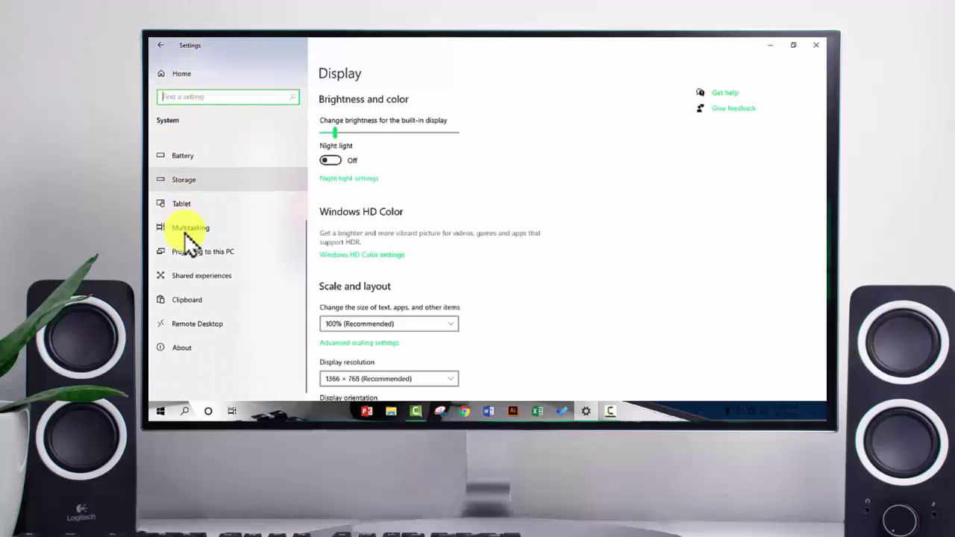
{"action": "left_click", "coordinate": [188, 302]}
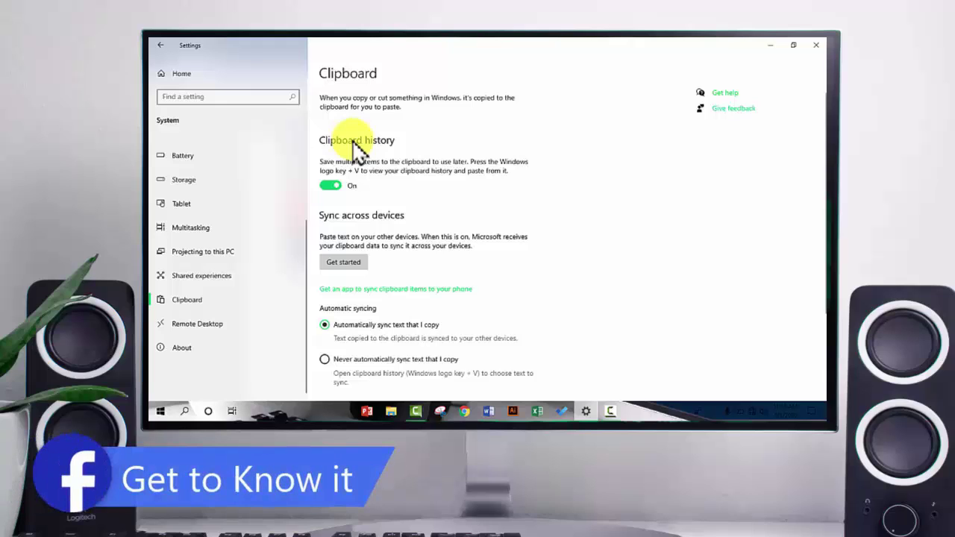
Step: Turn on Clipboard history and bring up the options for syncing across devices
{"action": "left_click", "coordinate": [327, 186]}
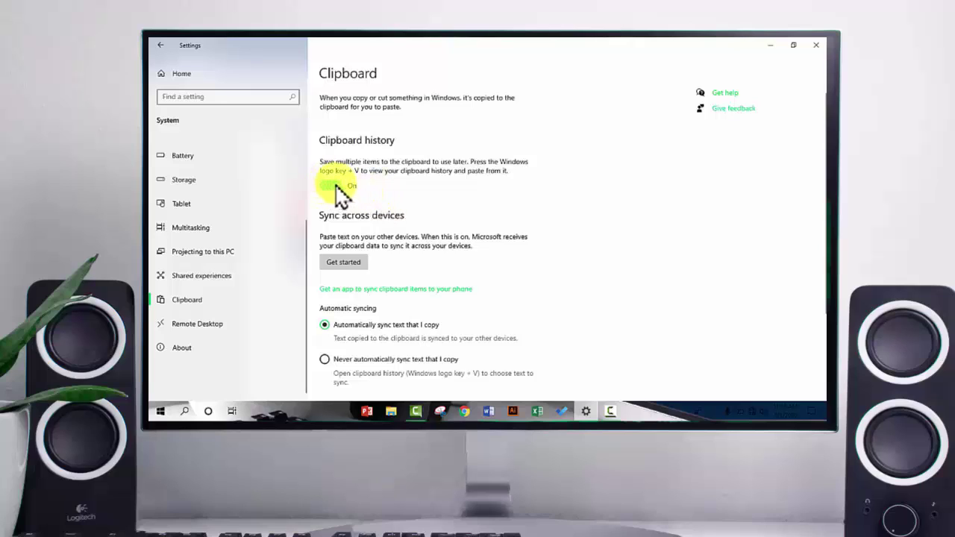
{"action": "left_click", "coordinate": [326, 186]}
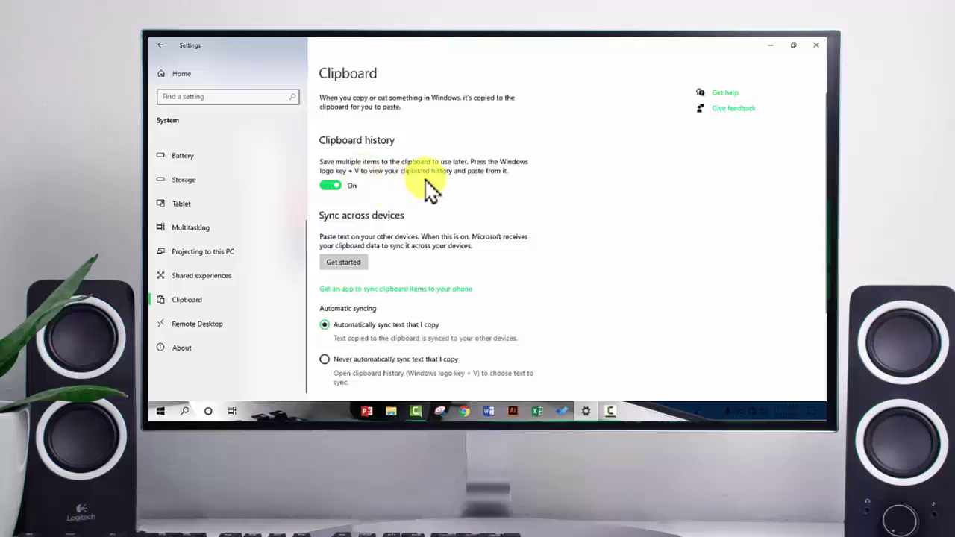
{"action": "scroll", "coordinate": [425, 216], "scroll_direction": "down", "scroll_amount": 2}
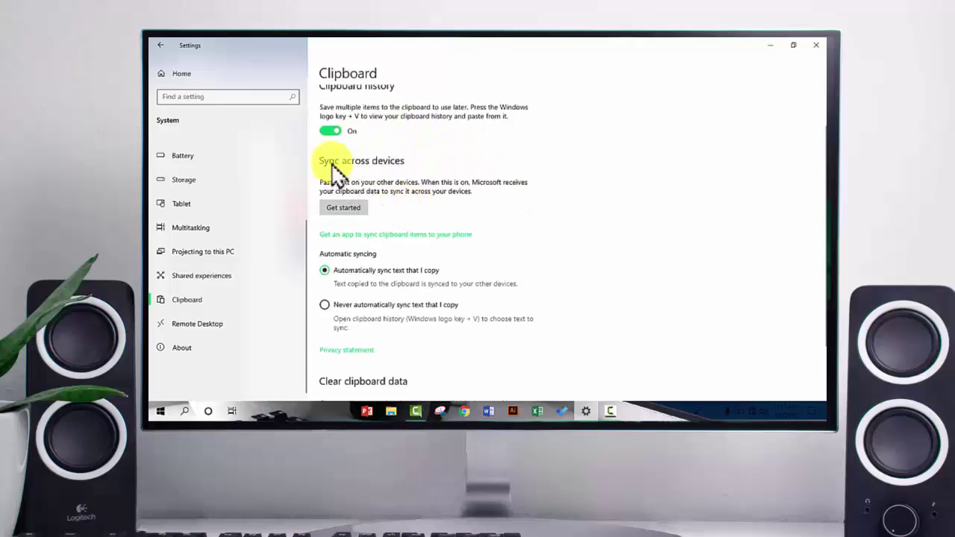